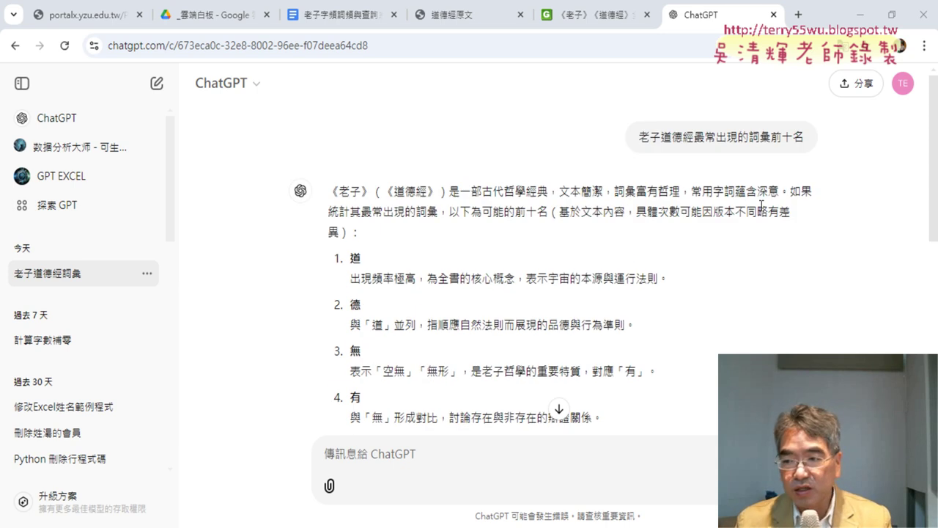
Step: Minimize the ChatGPT browser window to reveal the Excel character list, and select cell A6
left_click(861, 15)
left_click(46, 255)
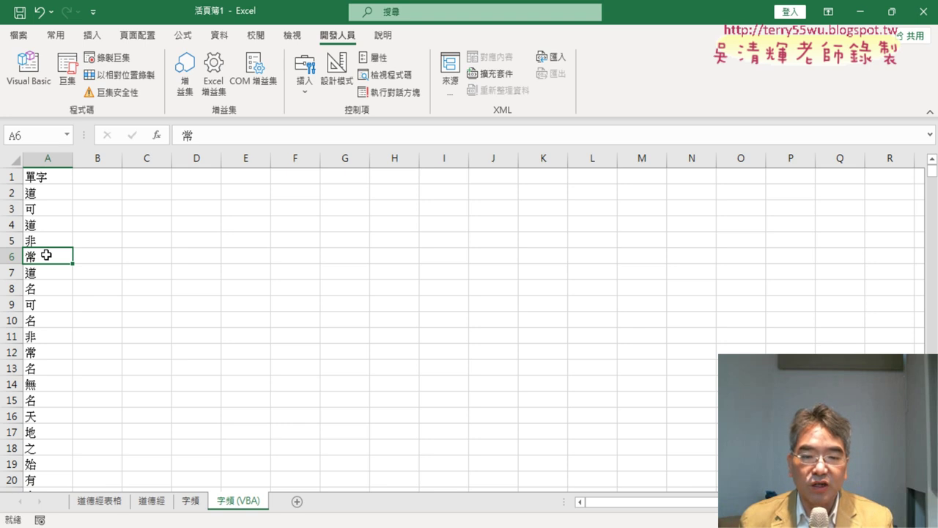
Step: Show Module1's 分字 macro in the Visual Basic editor and highlight its For i = 1 To Len(S) line
left_click(30, 70)
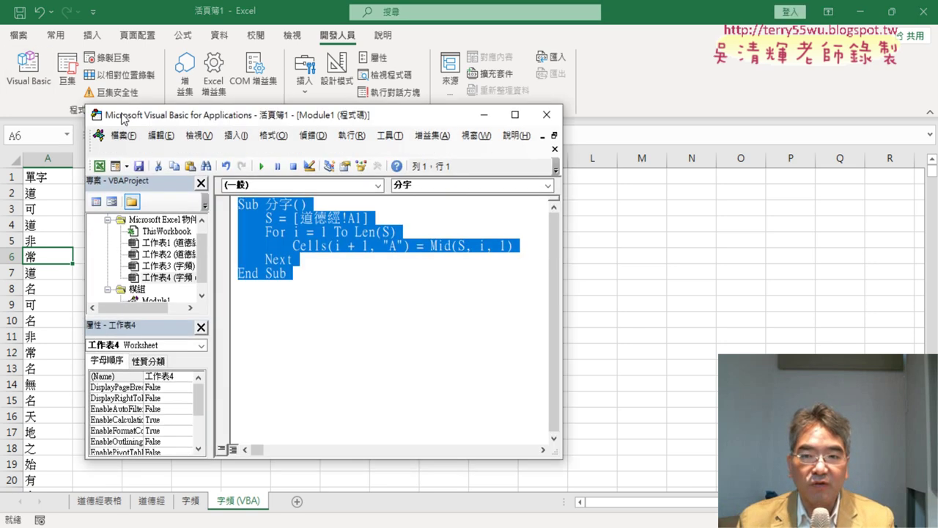
left_click_drag(369, 118, 428, 88)
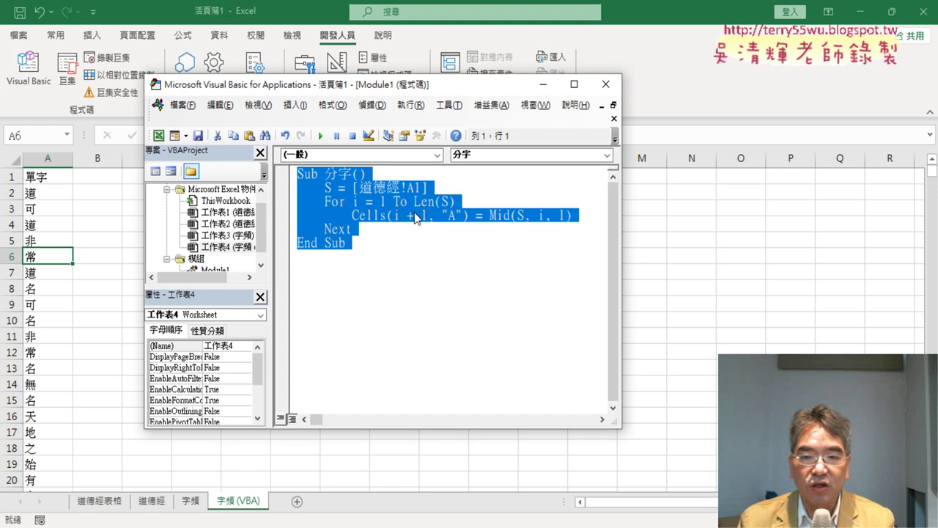
left_click(416, 212)
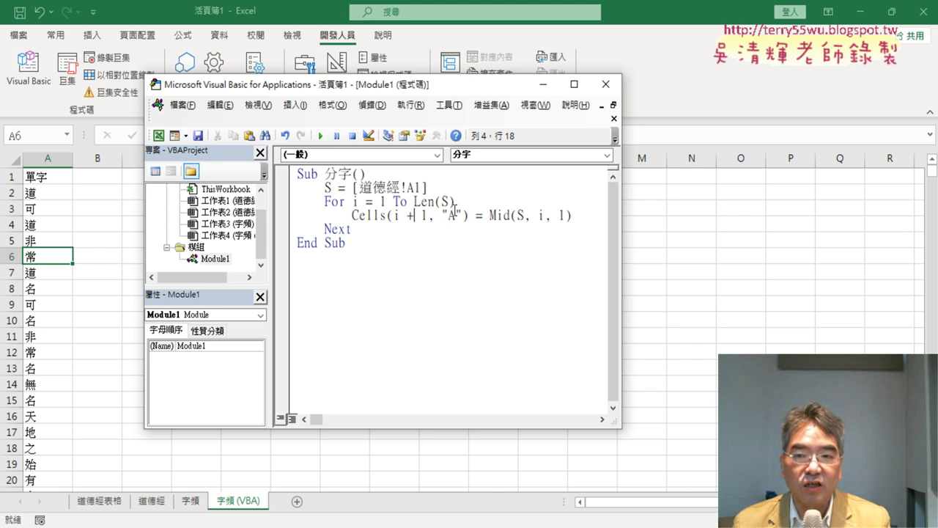
left_click_drag(460, 201, 325, 200)
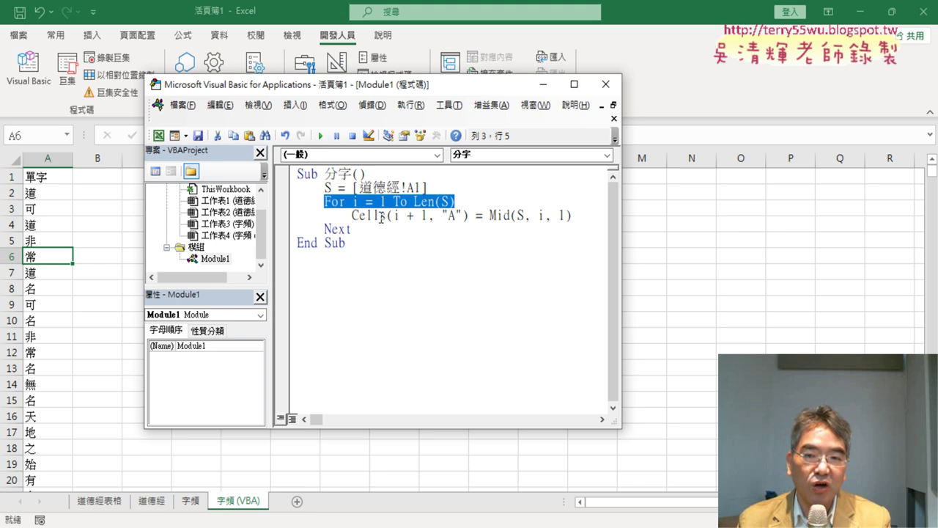
left_click_drag(381, 91, 311, 84)
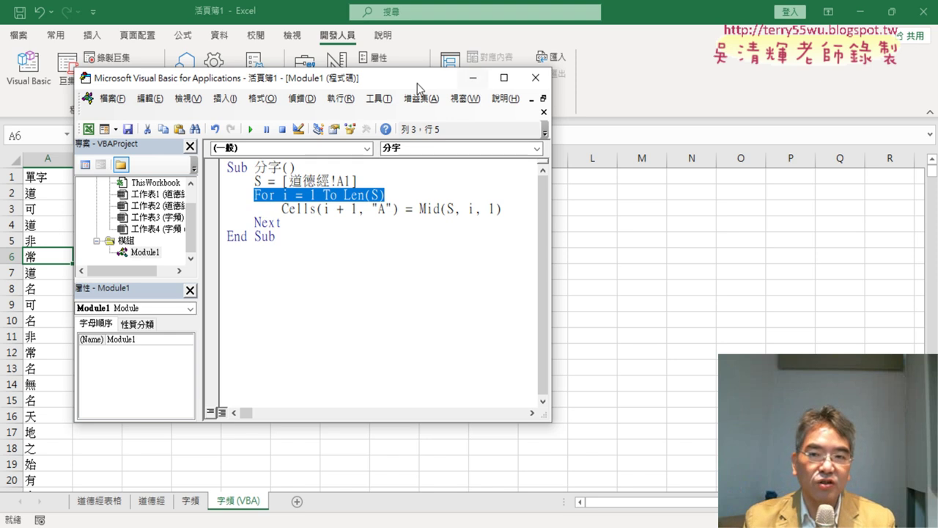
left_click_drag(404, 85, 534, 96)
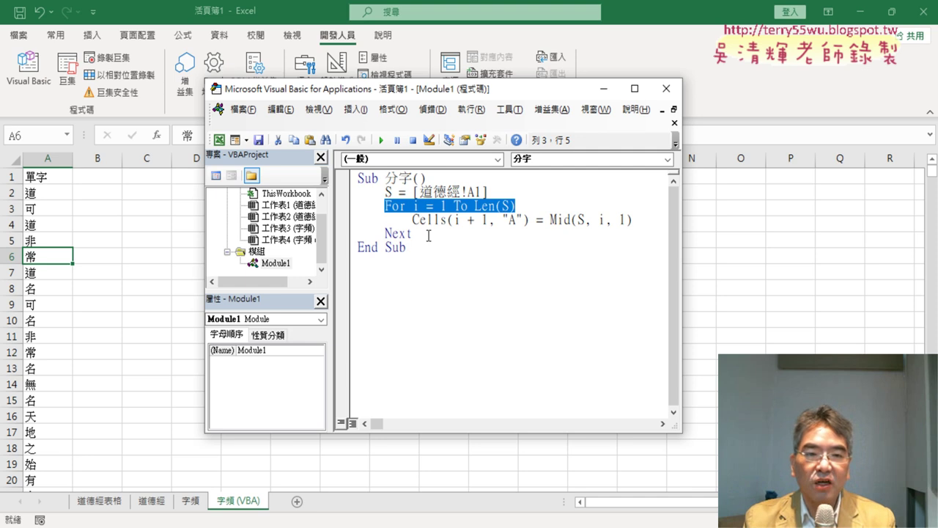
Step: Select cells in the column A character list and start a PivotTable from A1:A5276
left_click(92, 35)
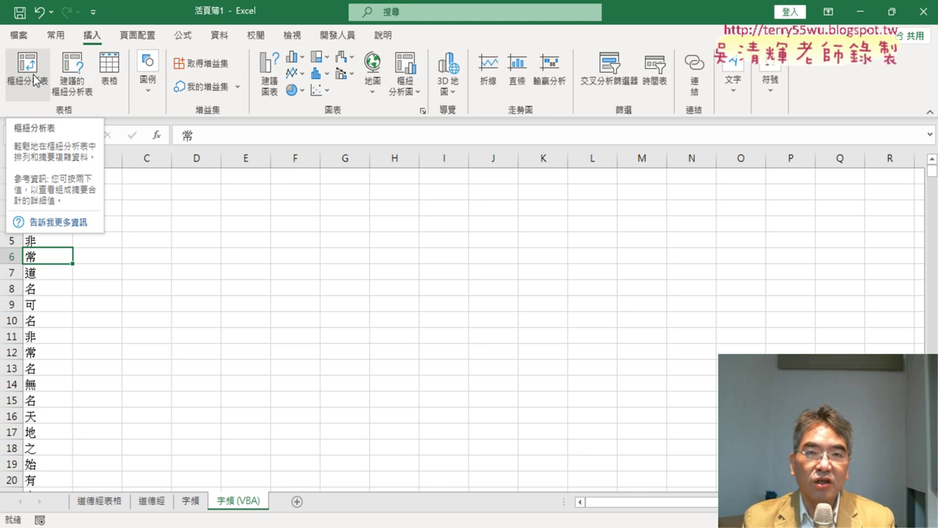
left_click(46, 289)
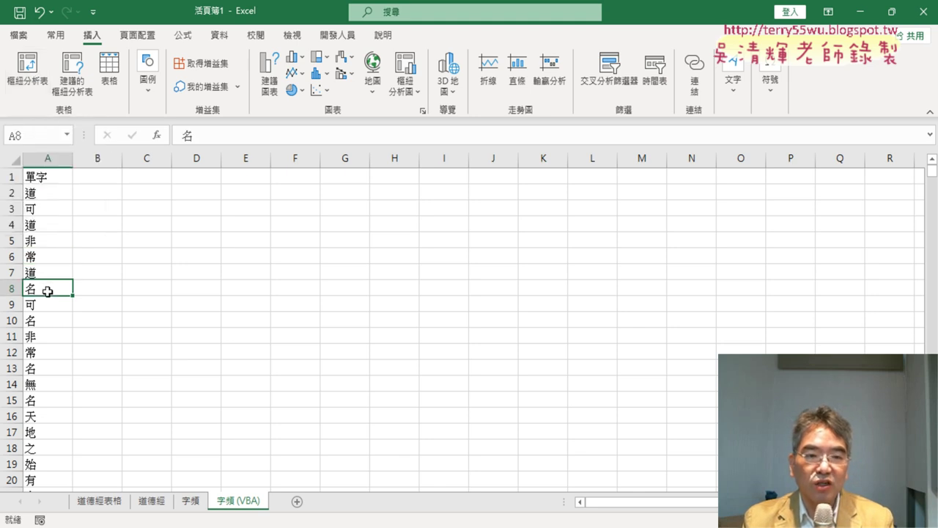
left_click(52, 195)
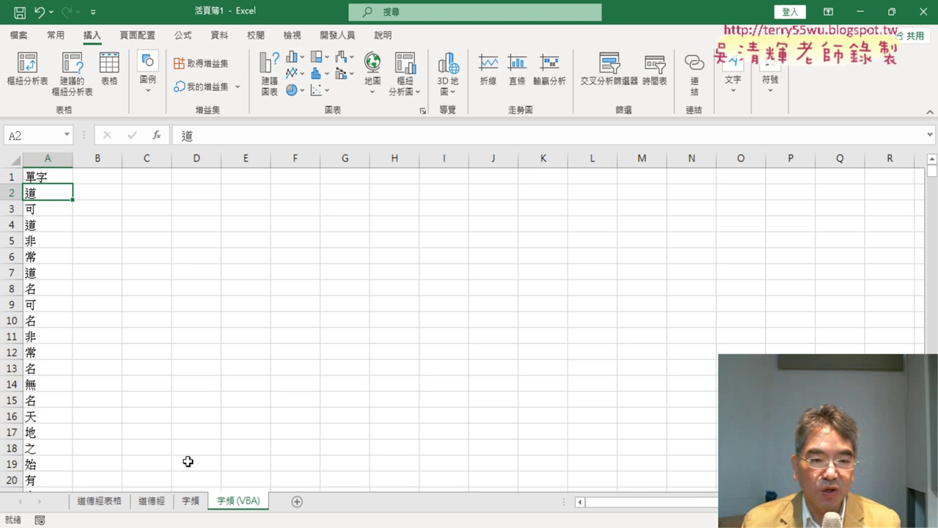
left_click(50, 203)
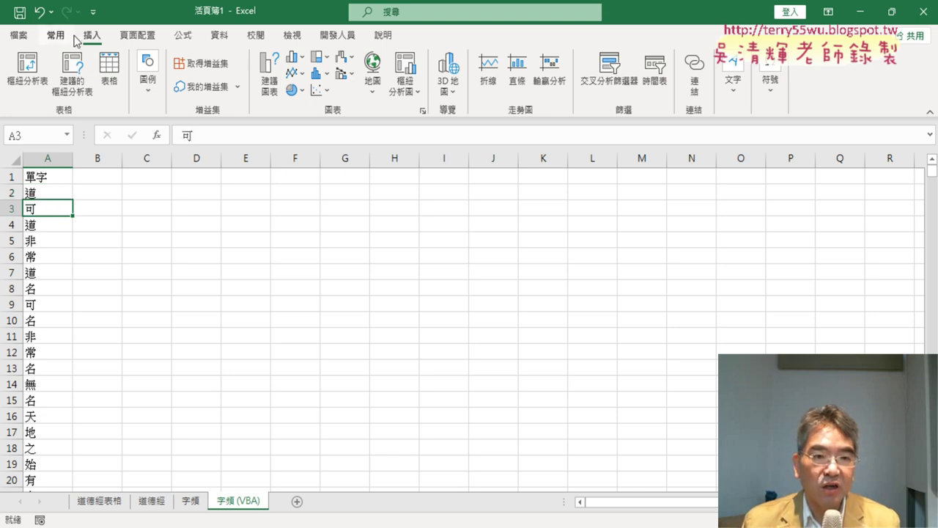
left_click(35, 74)
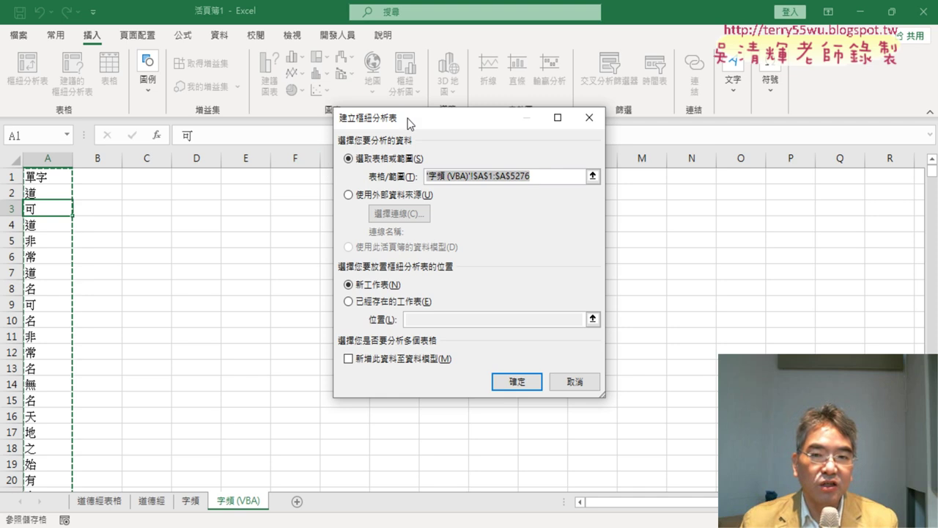
Step: Inspect the source range ending at row 5276, then cancel the PivotTable setup
left_click_drag(411, 118, 176, 106)
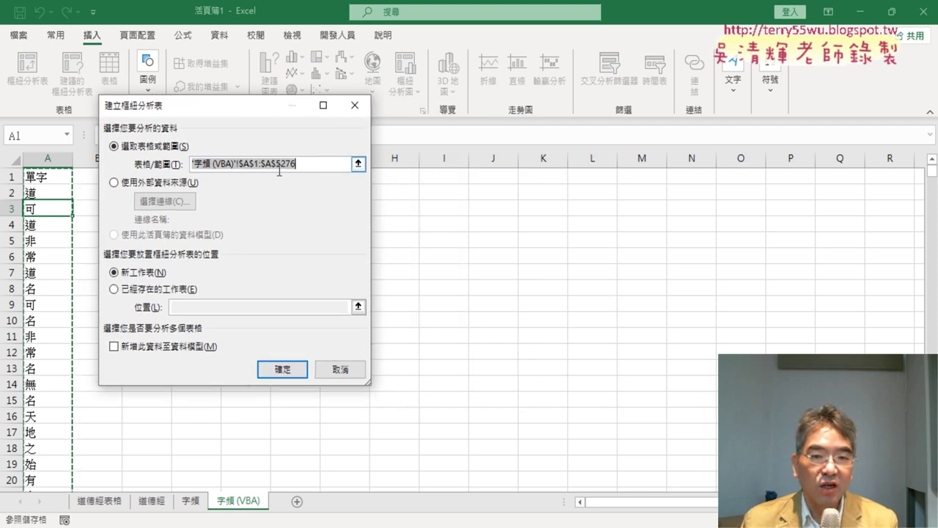
left_click(258, 164)
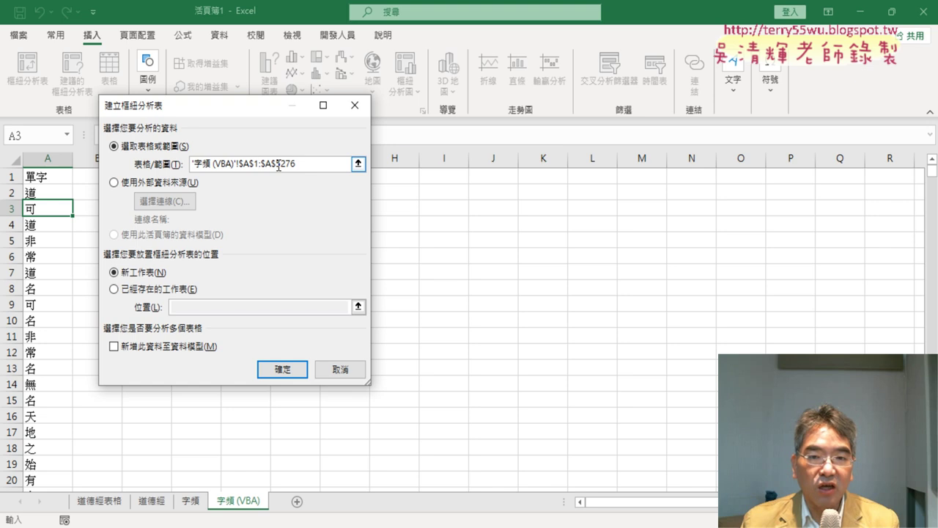
left_click_drag(276, 164, 297, 163)
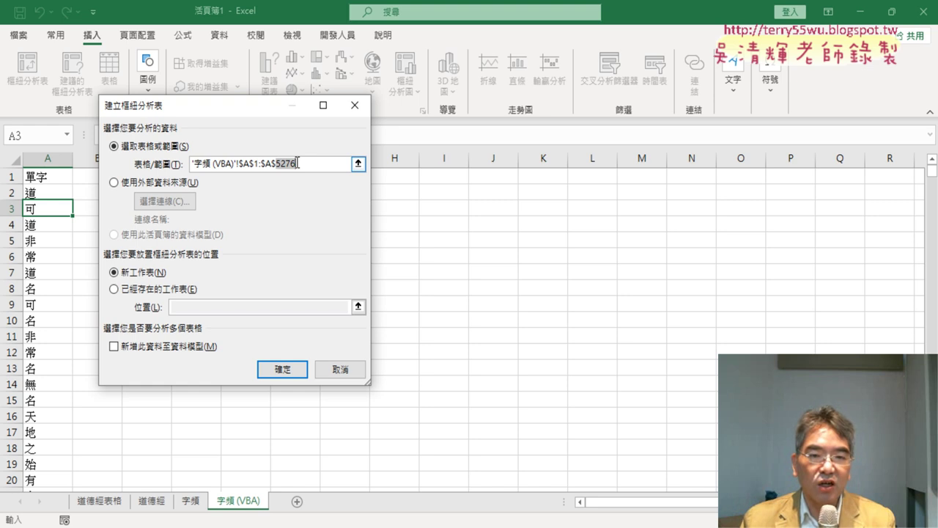
left_click(328, 369)
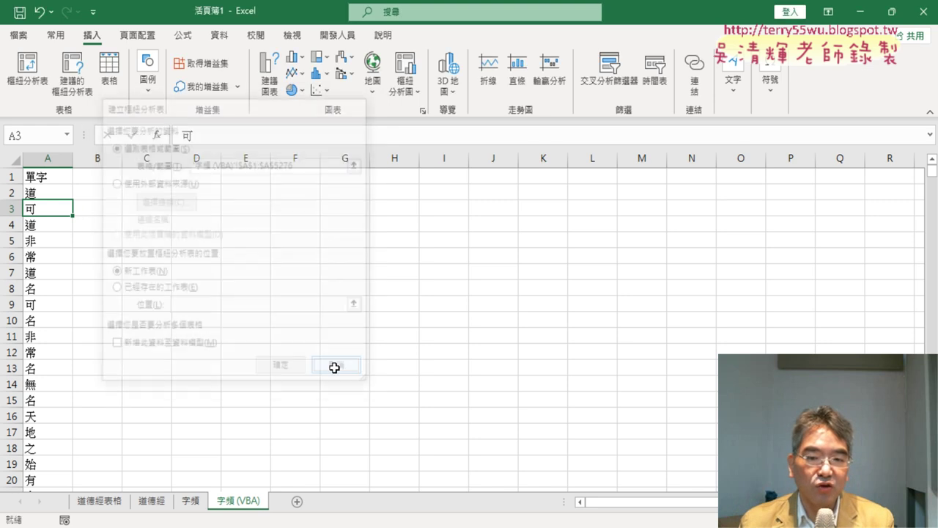
Step: Confirm column A ends at row 5276, then create the PivotTable on a new sheet
left_click(48, 176)
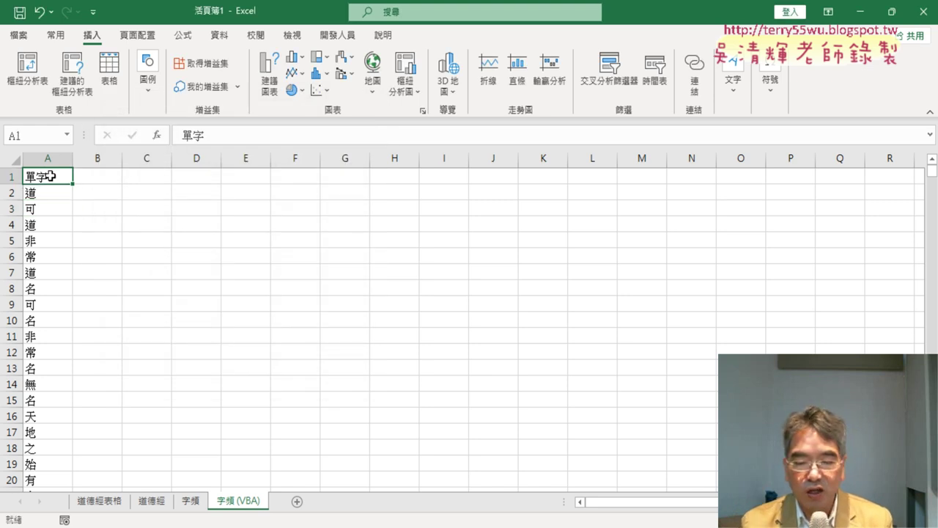
key("ctrl+Down")
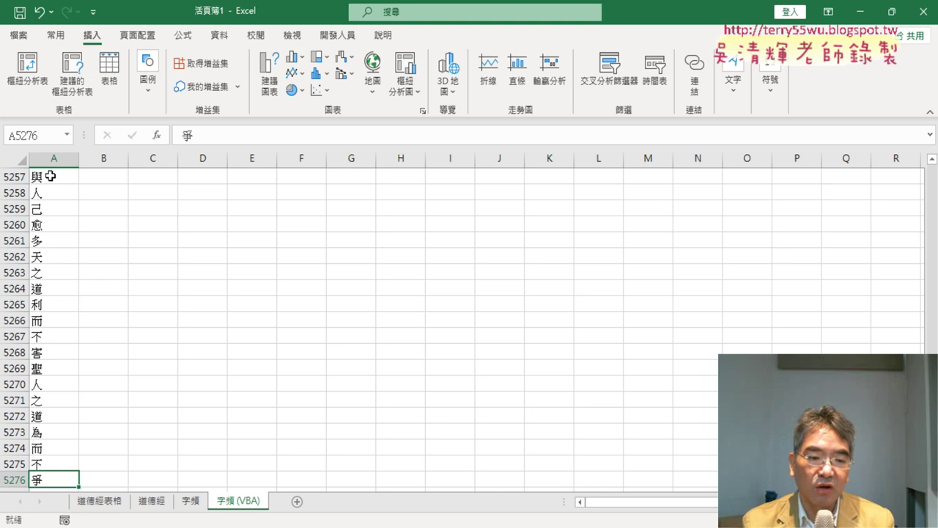
key("ctrl+Up")
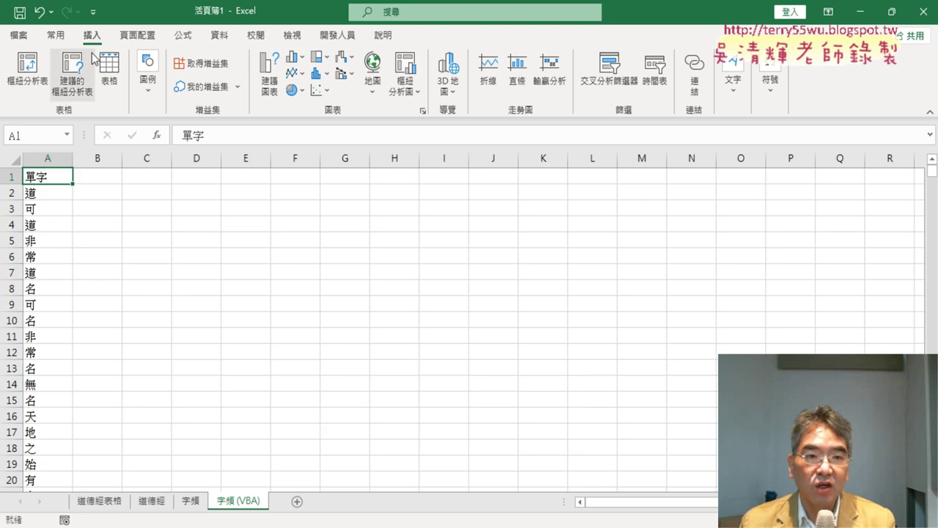
left_click(28, 70)
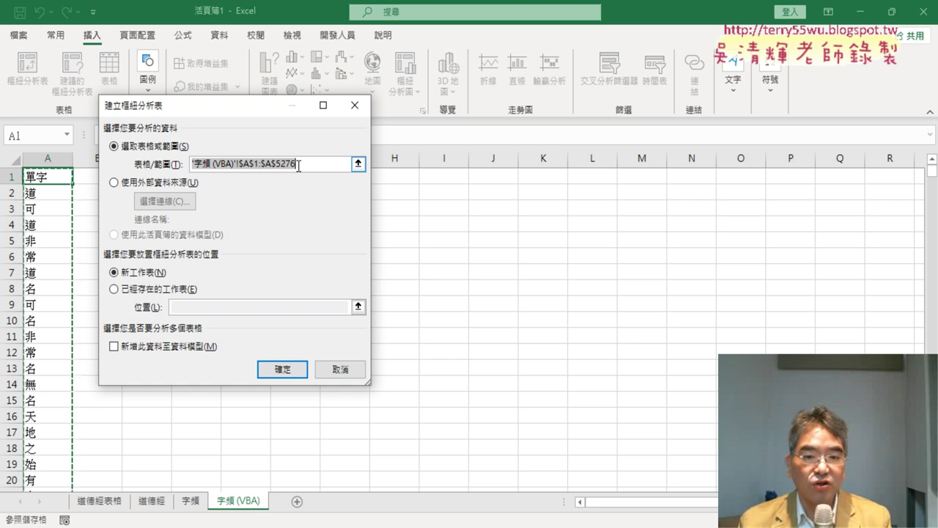
left_click(291, 377)
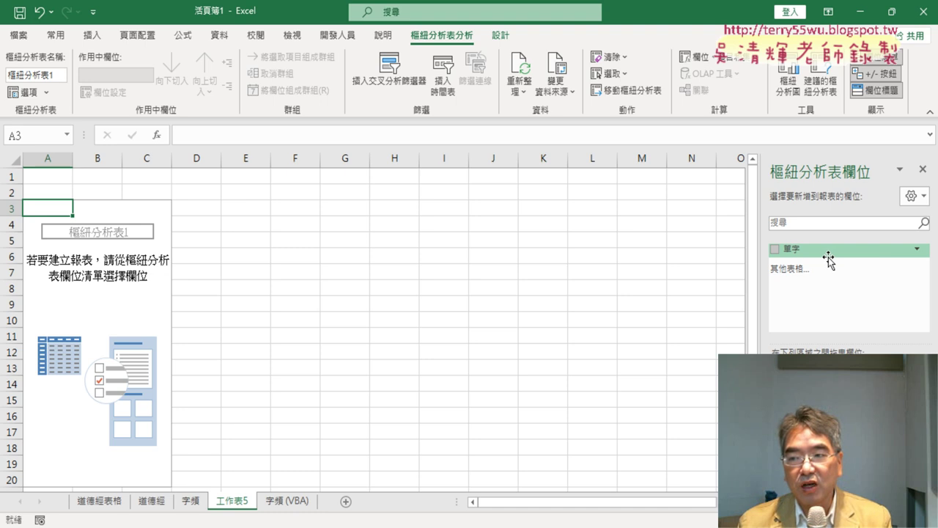
left_click_drag(828, 260, 812, 322)
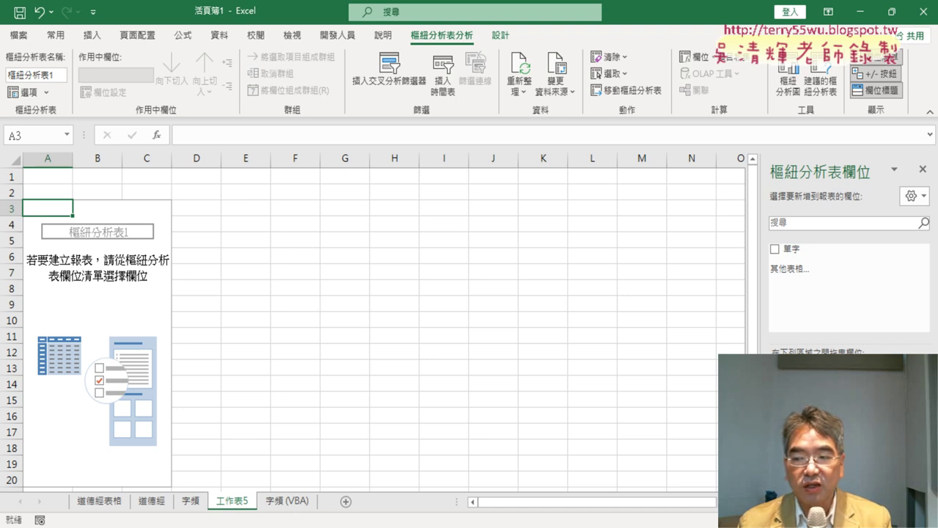
left_click_drag(813, 322, 807, 454)
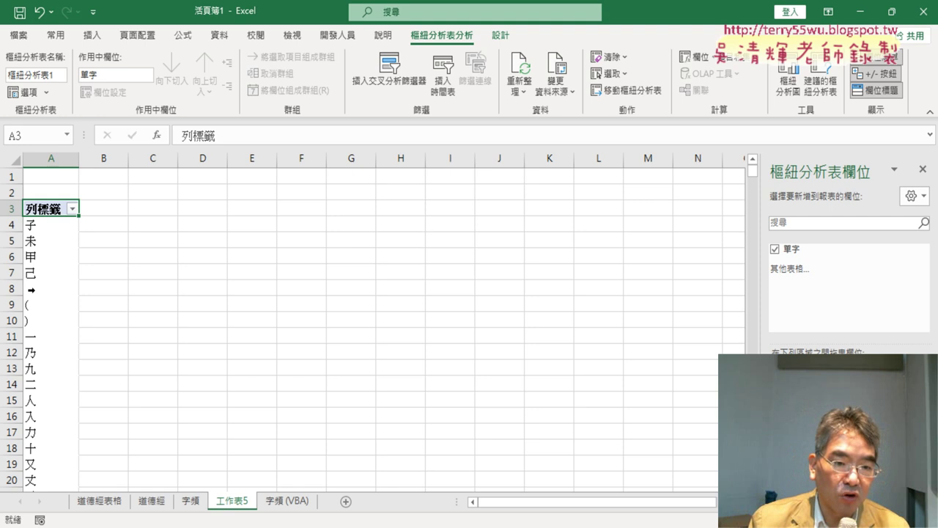
scroll(38, 381, "down", 2)
scroll(35, 382, "down", 7)
scroll(35, 381, "down", 4)
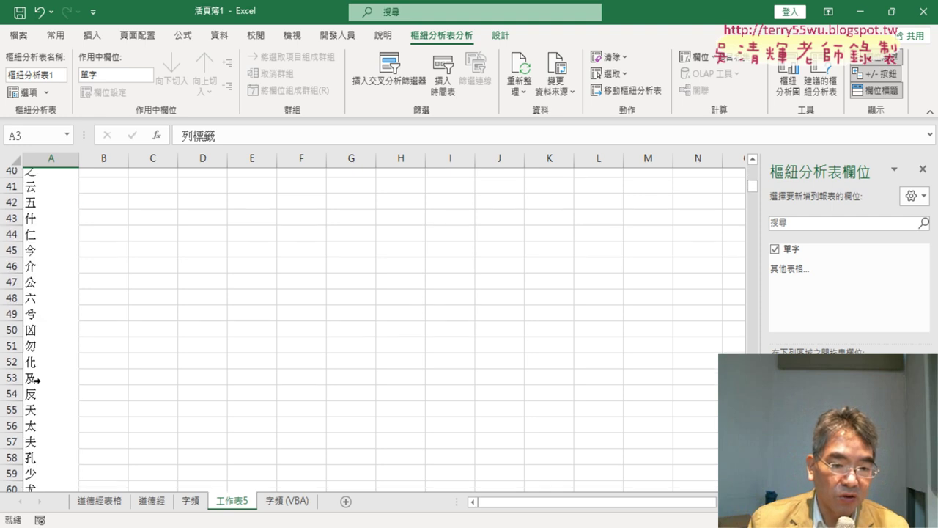
scroll(35, 381, "down", 8)
scroll(35, 381, "up", 5)
scroll(35, 382, "up", 10)
scroll(35, 382, "up", 5)
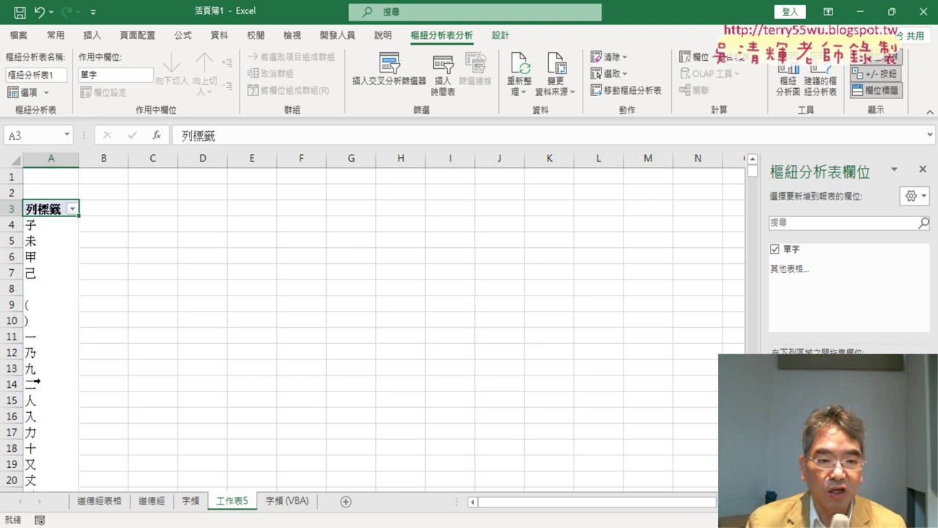
scroll(35, 382, "down", 5)
scroll(37, 383, "up", 4)
scroll(44, 308, "up", 1)
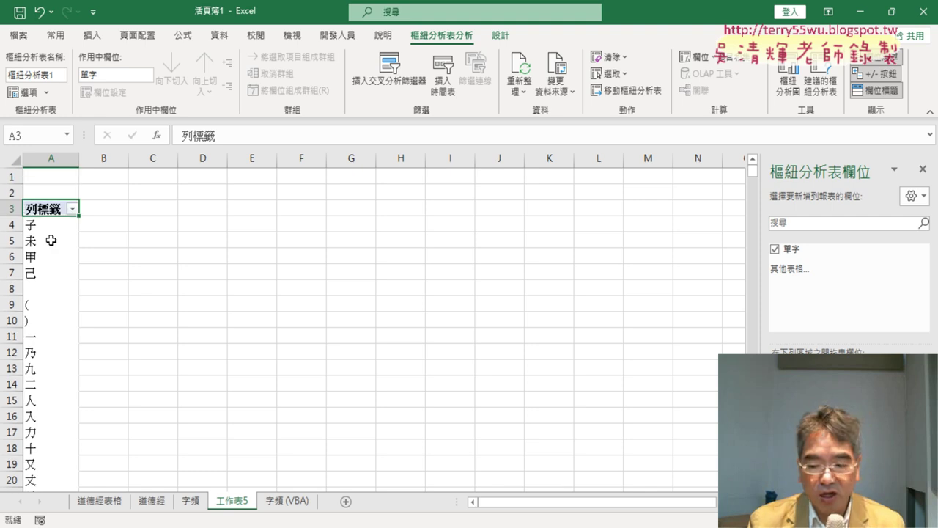
key("ctrl+Down")
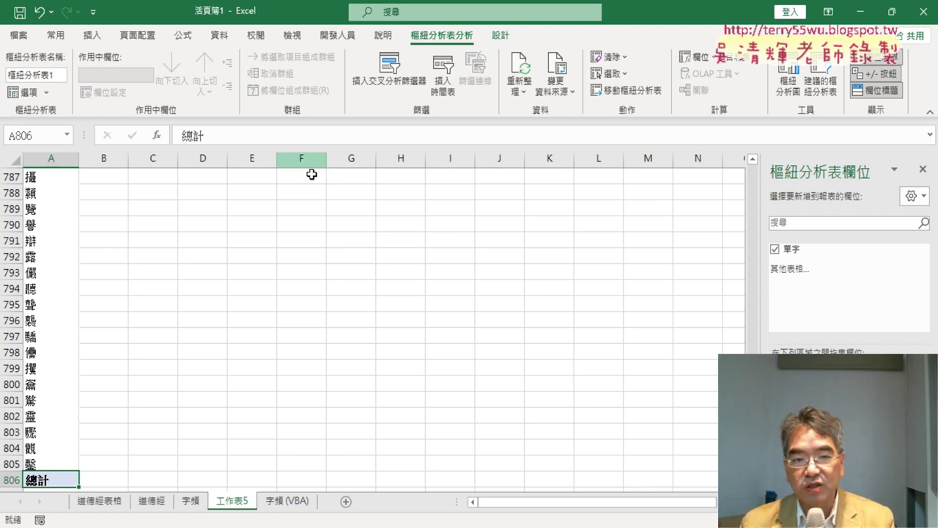
left_click_drag(824, 252, 842, 303)
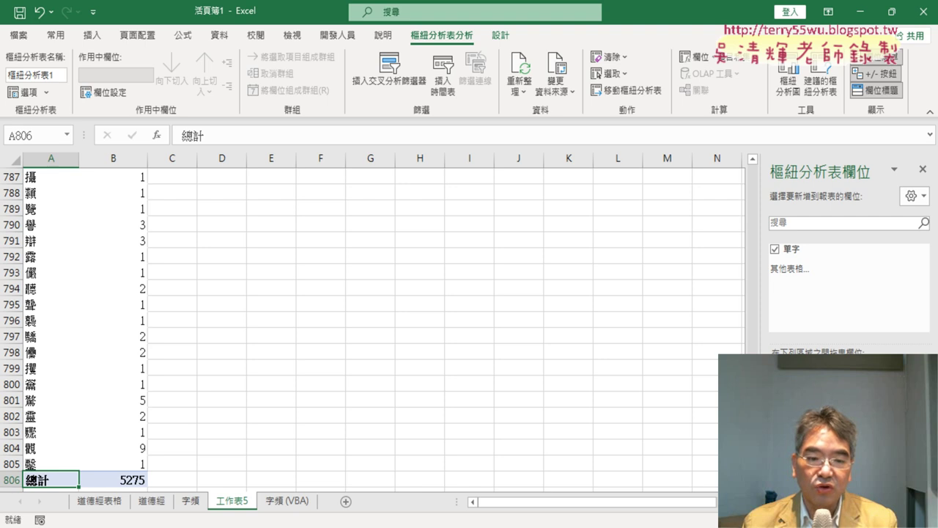
scroll(88, 396, "up", 4)
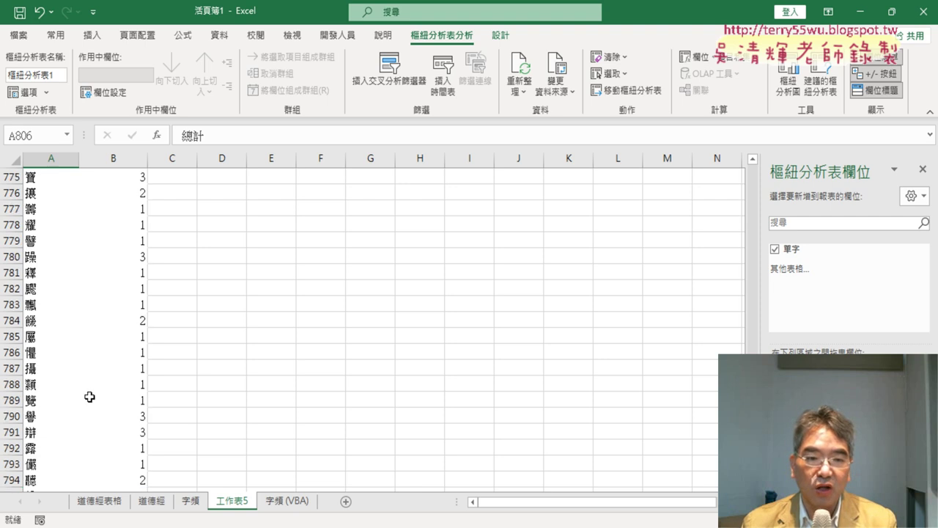
scroll(89, 397, "up", 7)
scroll(89, 396, "up", 11)
scroll(89, 397, "up", 11)
scroll(90, 396, "up", 5)
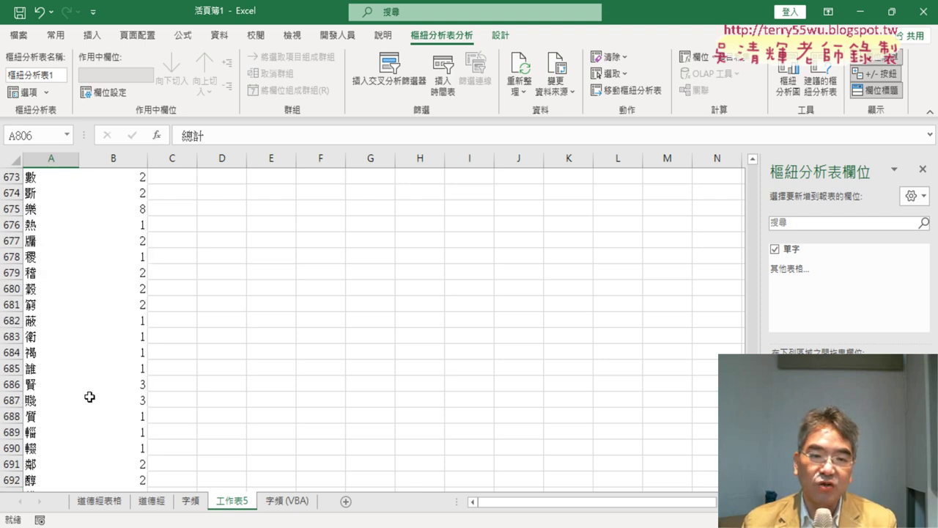
scroll(90, 397, "up", 10)
scroll(90, 397, "up", 12)
scroll(89, 396, "up", 5)
scroll(89, 396, "up", 11)
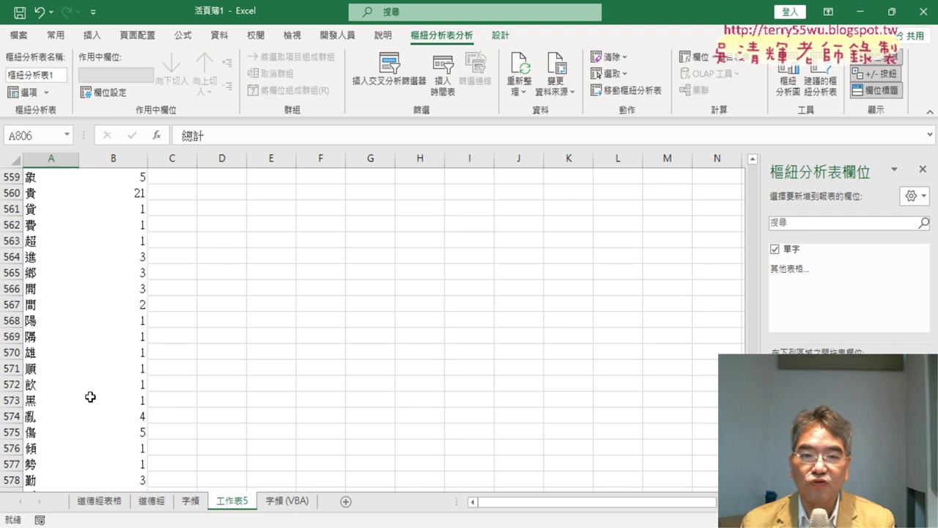
left_click_drag(753, 386, 753, 172)
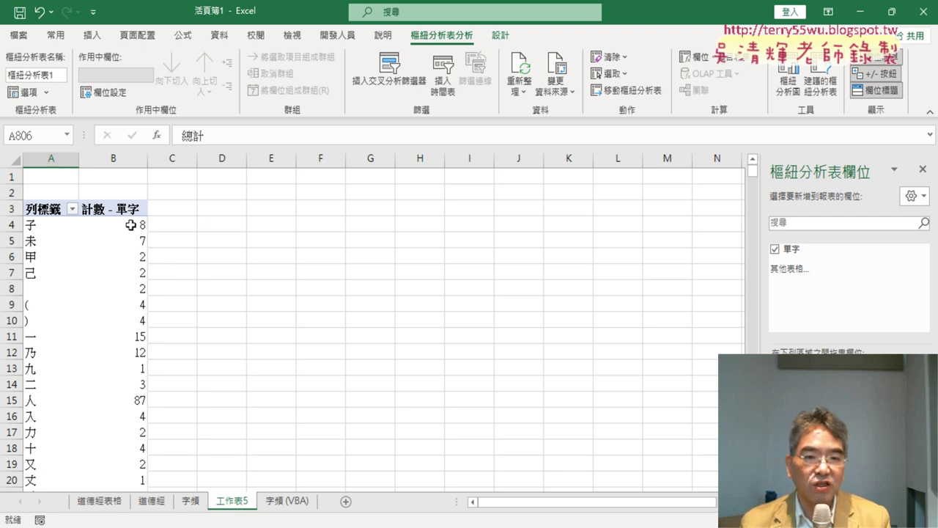
Step: Sort the character counts from largest to smallest
left_click(128, 225)
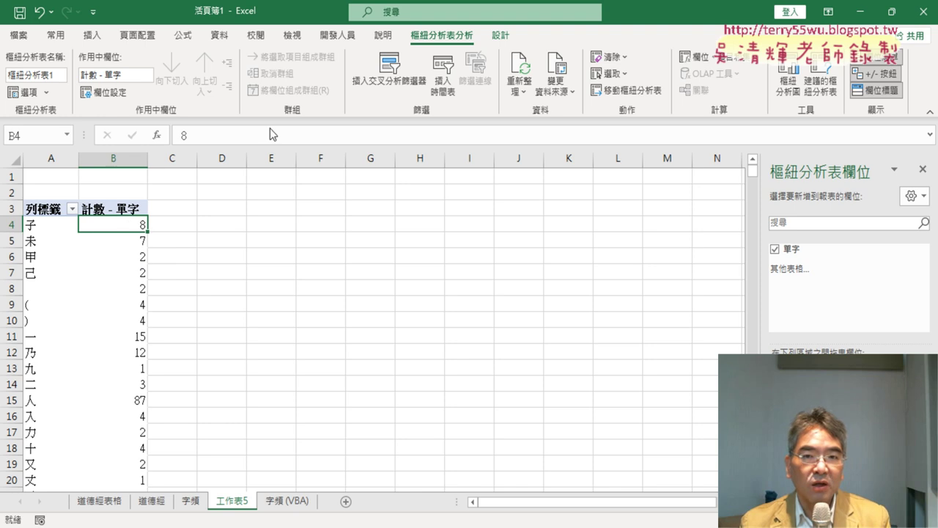
left_click(219, 34)
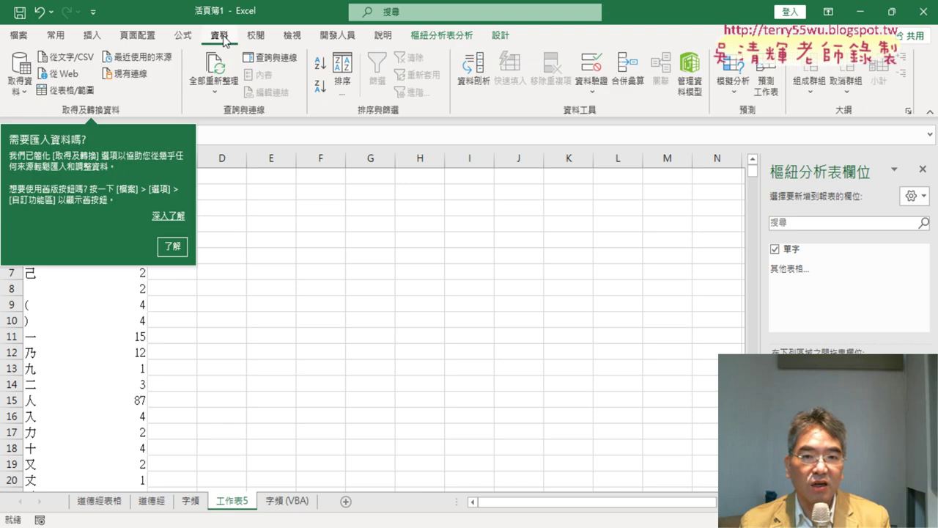
left_click(323, 90)
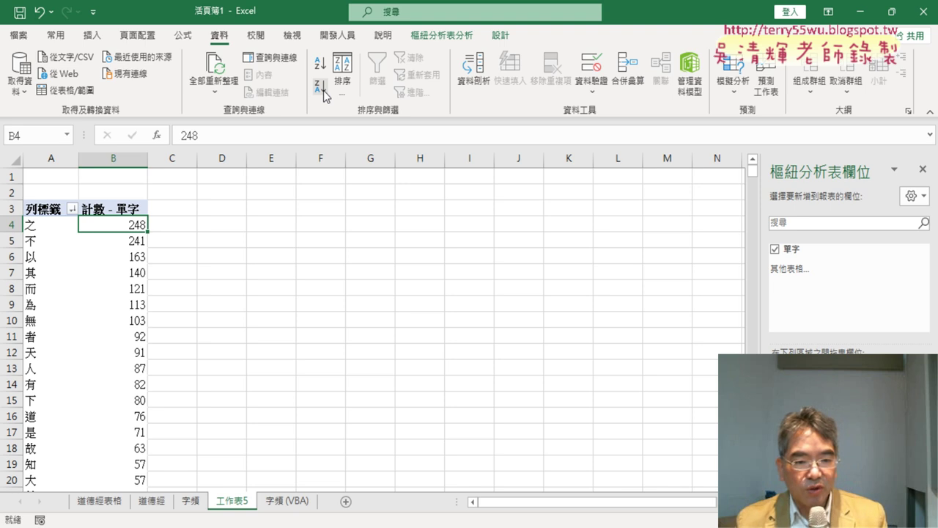
mouse_move(113, 307)
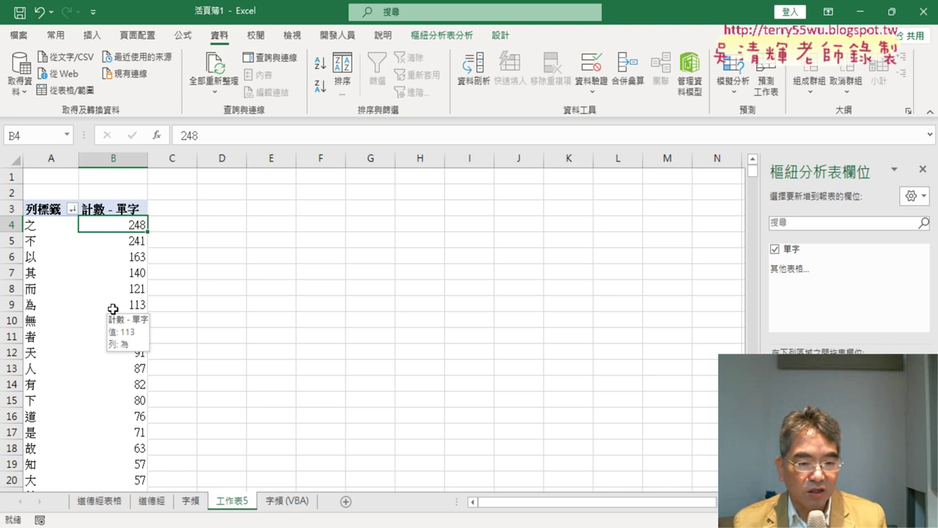
Step: Apply a Top 10 value filter set to 20 so only the 20 most frequent characters remain
left_click(71, 209)
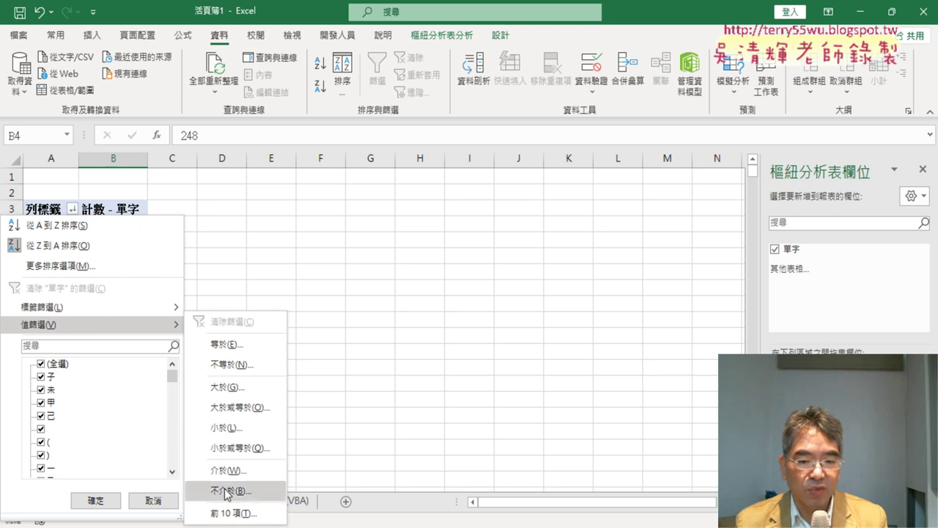
left_click(236, 518)
left_click_drag(188, 242, 160, 243)
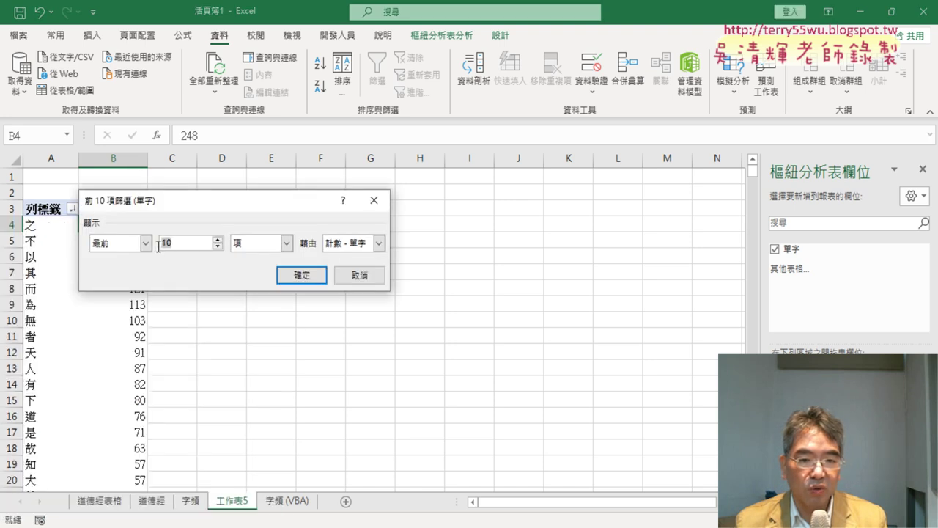
type("20")
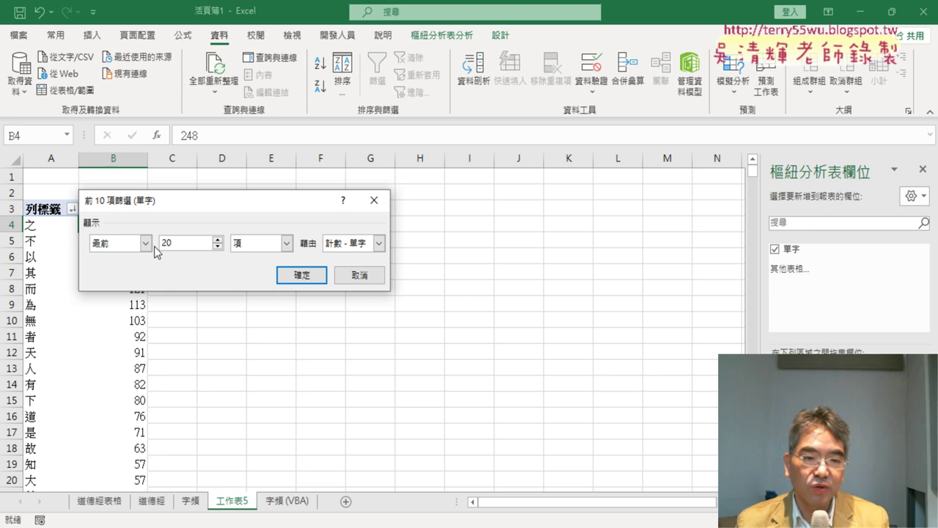
left_click(314, 273)
scroll(159, 313, "down", 2)
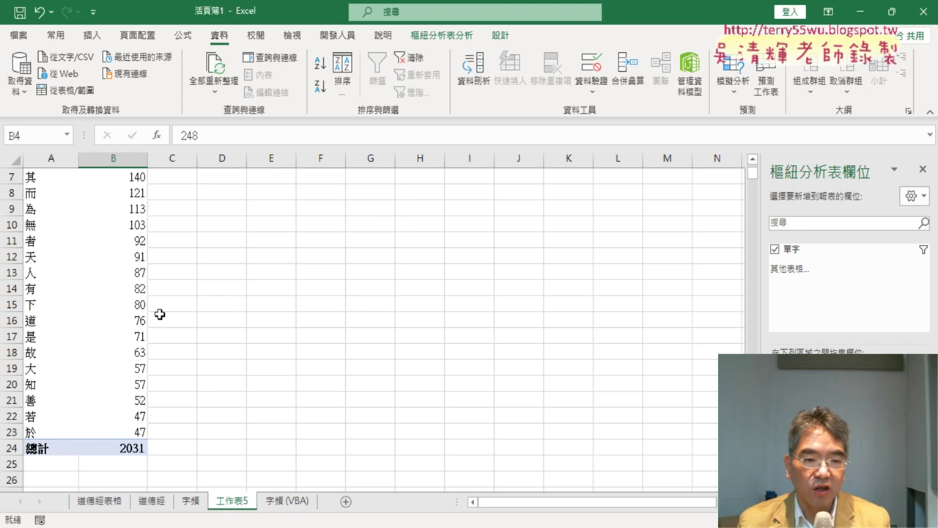
scroll(160, 314, "up", 1)
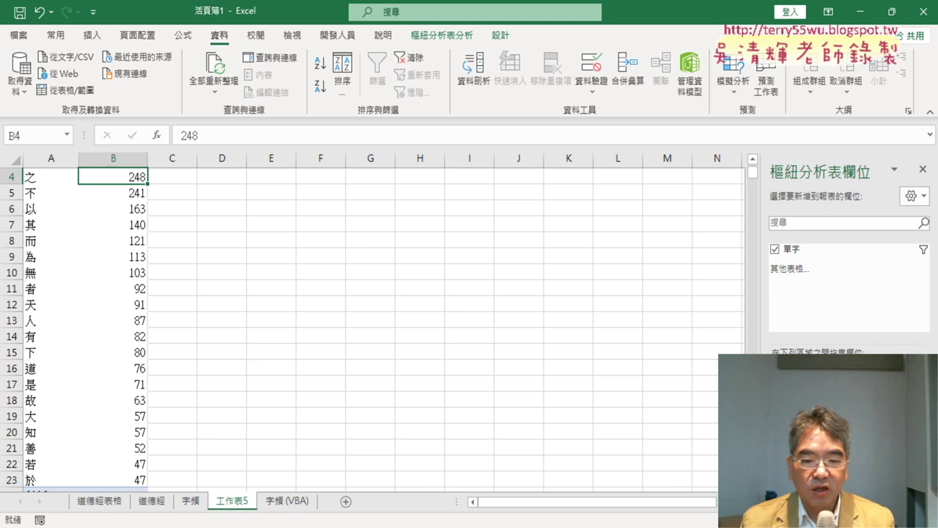
Step: Restore, narrow and move the ChatGPT window to the right, then select the 道 row in Excel
left_click(265, 502)
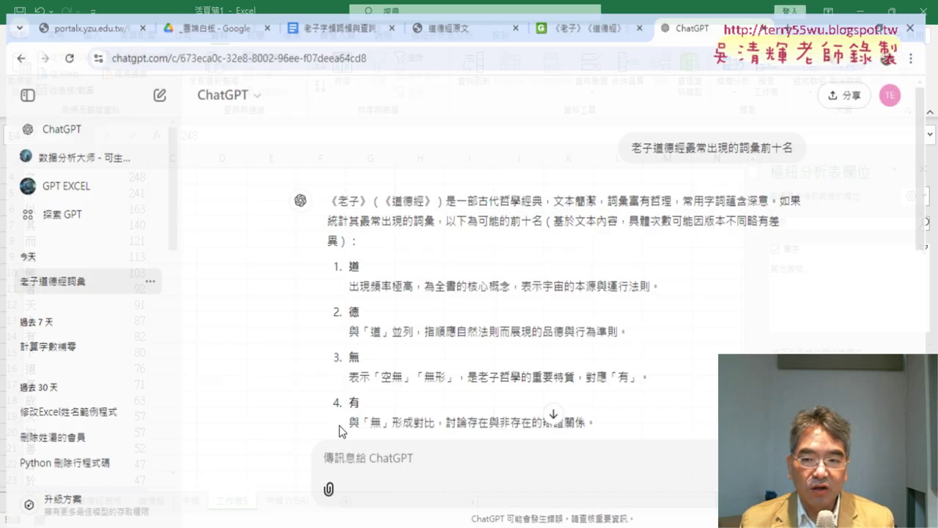
double_click(821, 10)
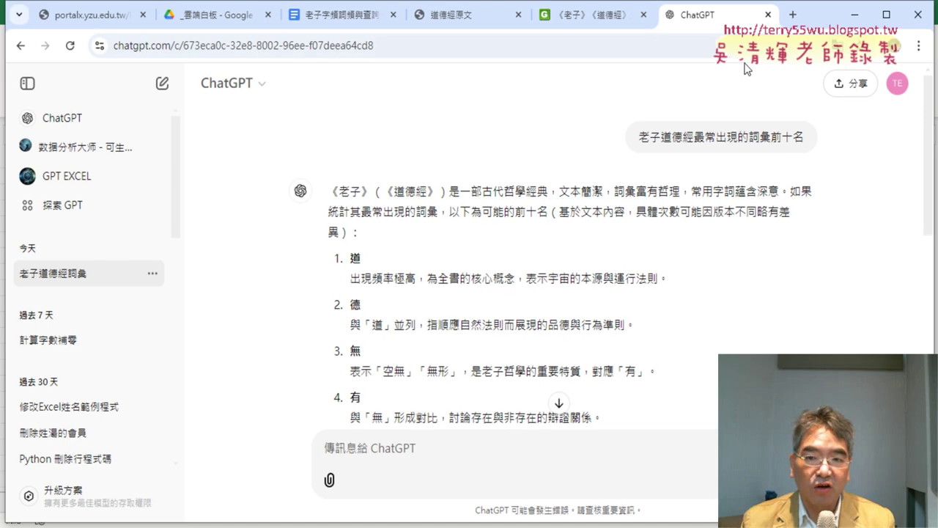
left_click_drag(931, 154, 631, 159)
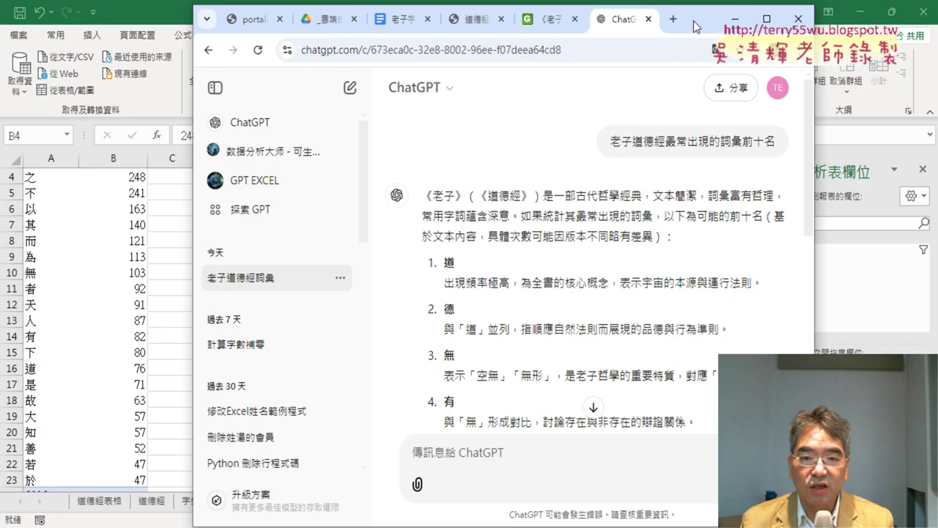
left_click_drag(517, 22, 760, 24)
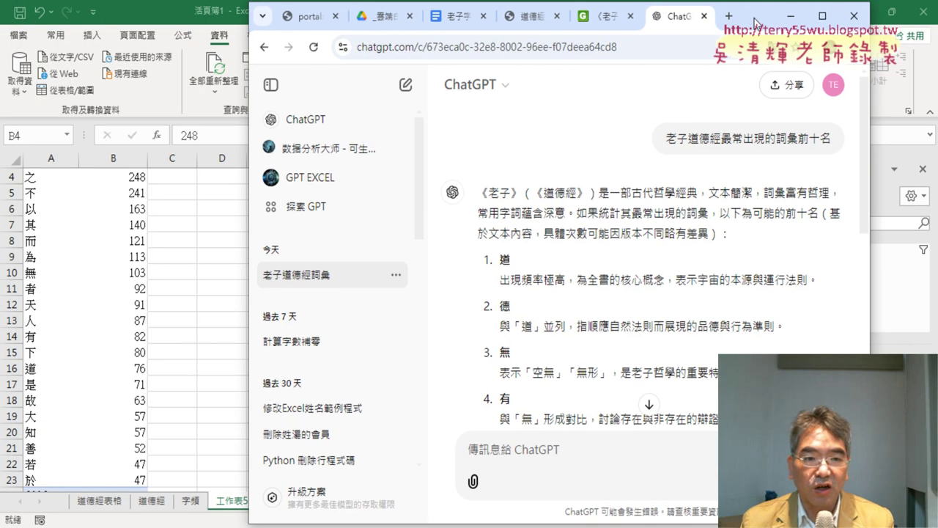
left_click(14, 370)
left_click(9, 368)
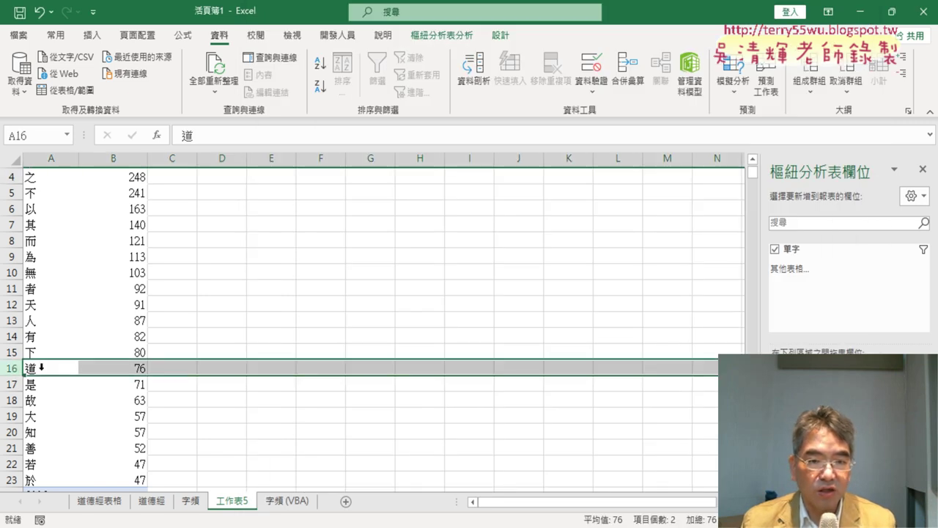
Step: Fill the 道 row (76) yellow
left_click(35, 370)
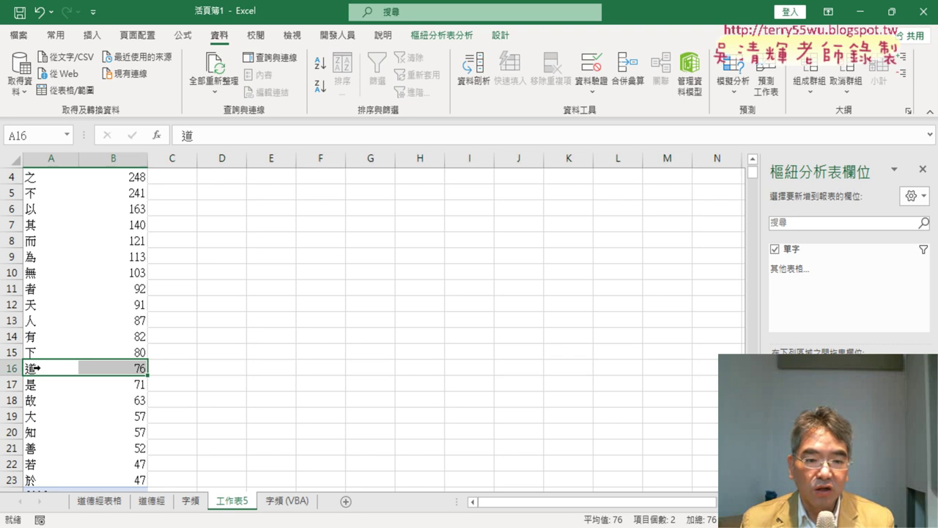
scroll(147, 370, "up", 1)
scroll(146, 370, "down", 2)
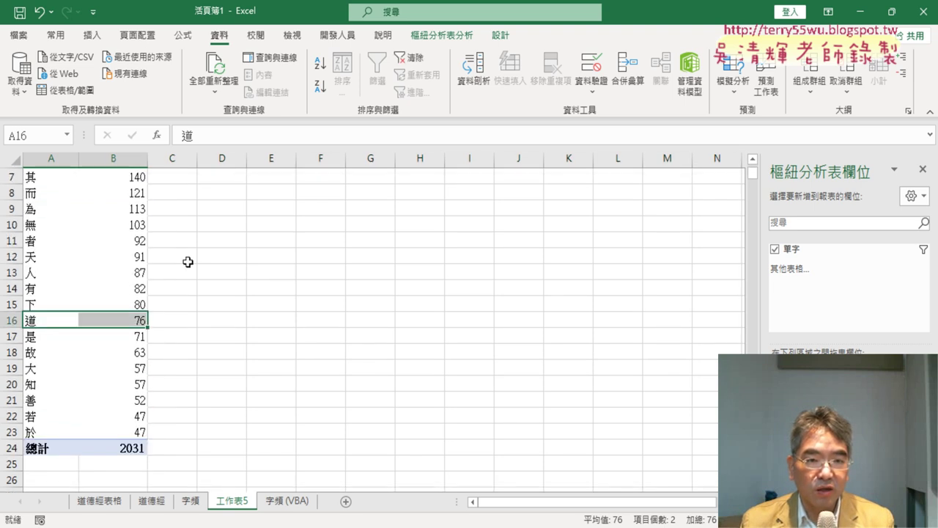
left_click(55, 35)
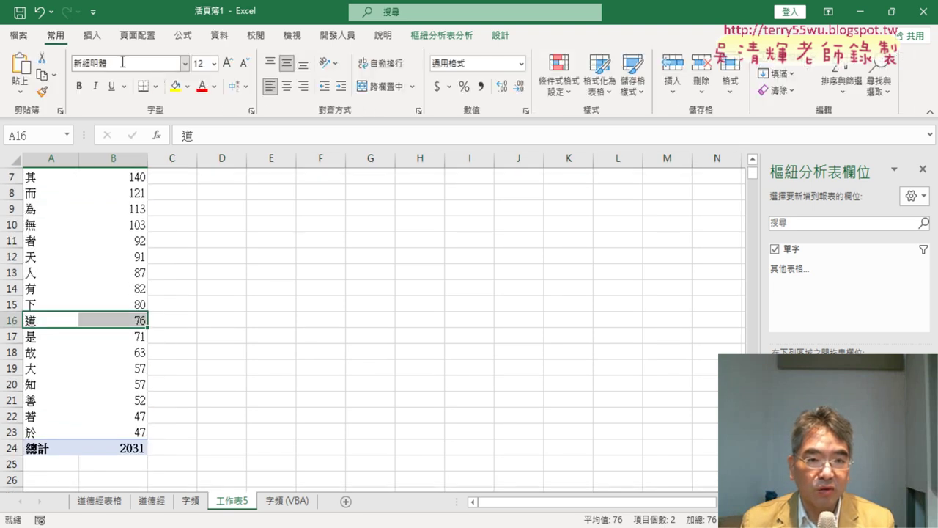
left_click(176, 85)
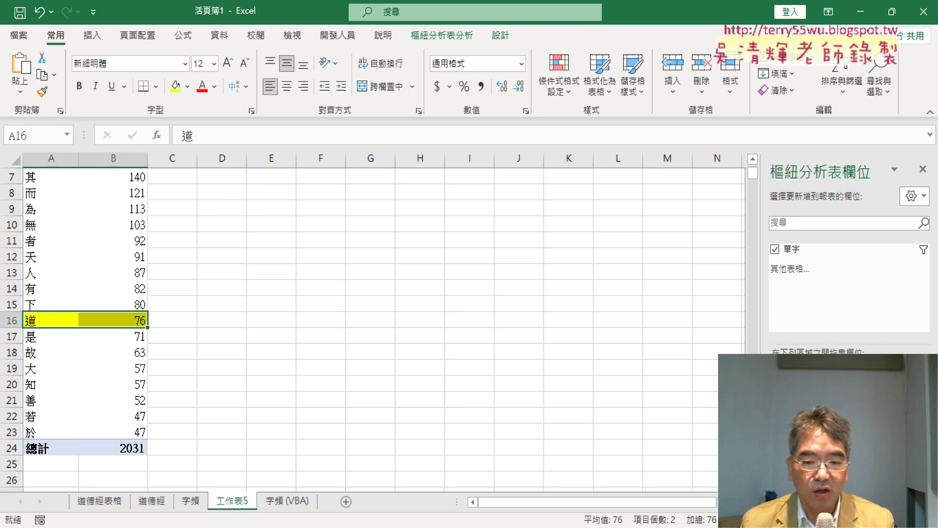
Step: Scroll through ChatGPT's top-ten list to compare it against the counts, then return to Excel
left_click(251, 469)
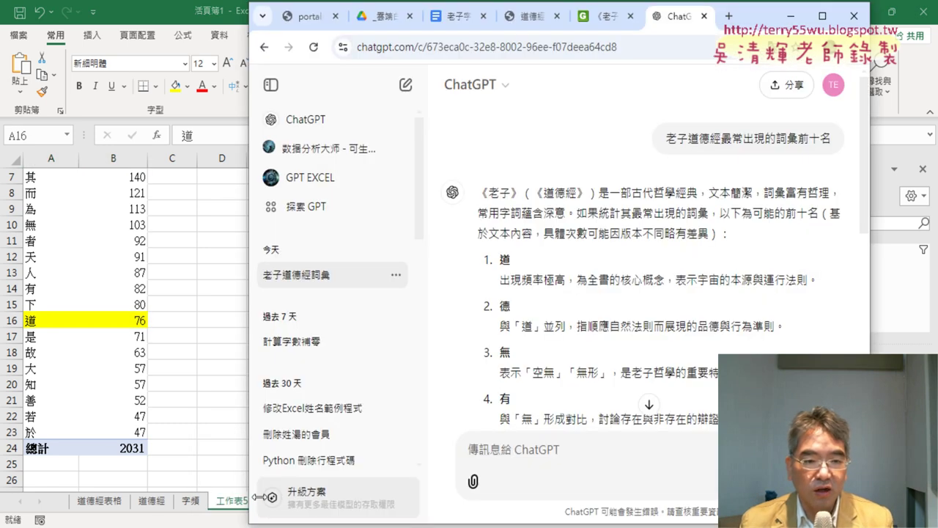
scroll(46, 374, "up", 1)
scroll(52, 352, "up", 1)
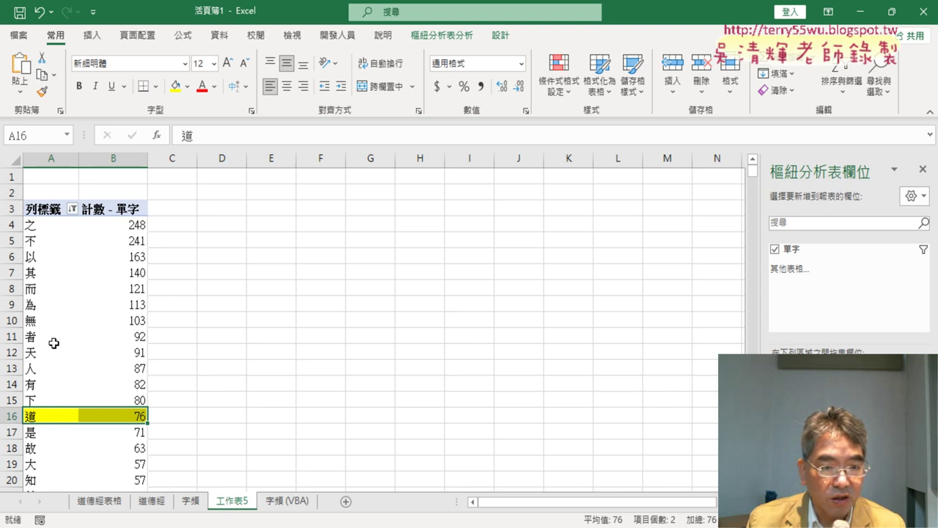
scroll(54, 343, "down", 3)
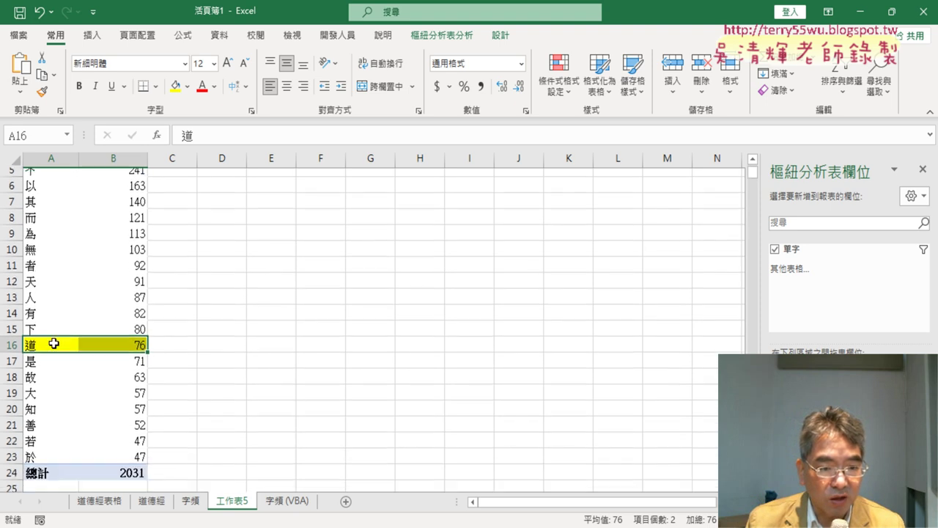
scroll(54, 343, "up", 1)
scroll(54, 343, "up", 1)
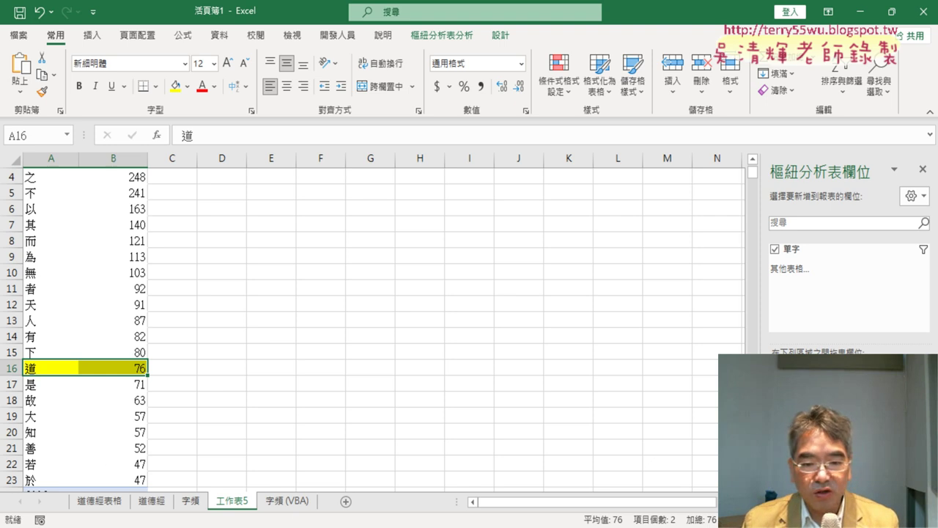
left_click(253, 476)
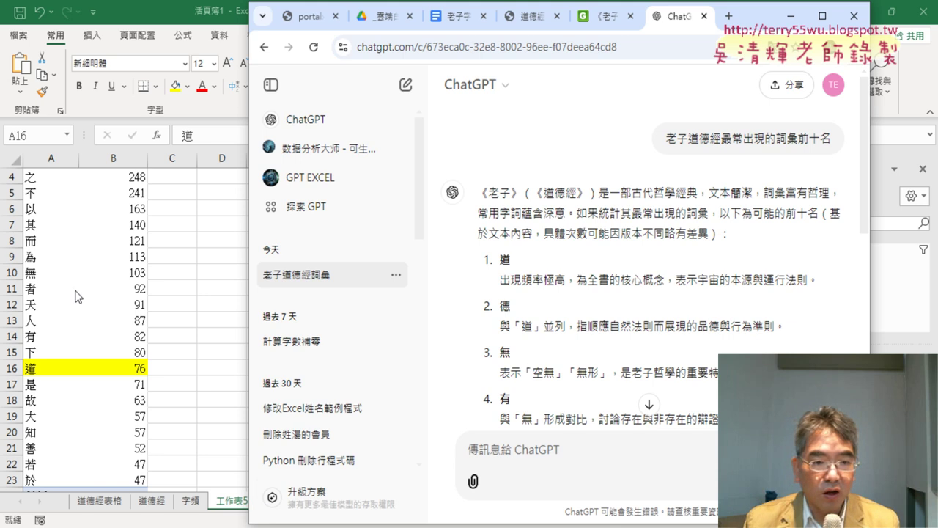
key("alt+Tab")
Step: Fill the 無 row (103) yellow and select the 有 row (82)
left_click(31, 272)
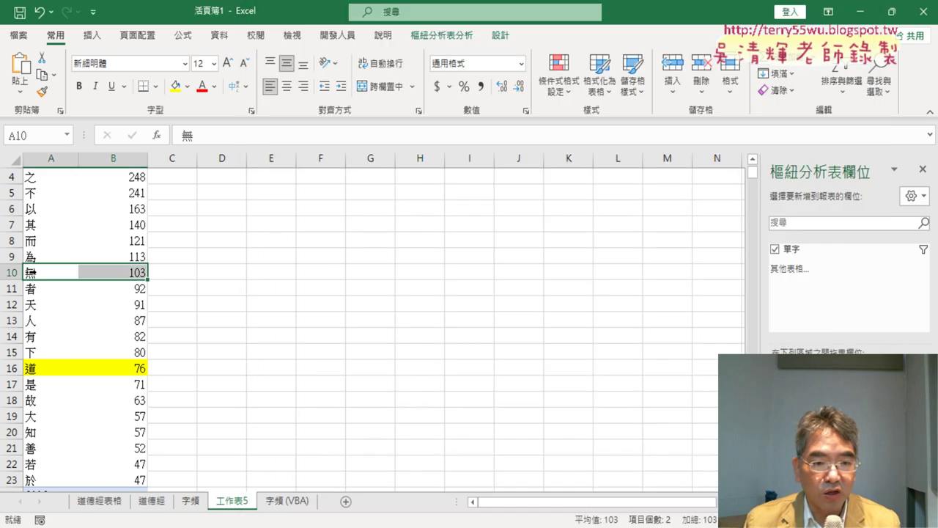
left_click(176, 86)
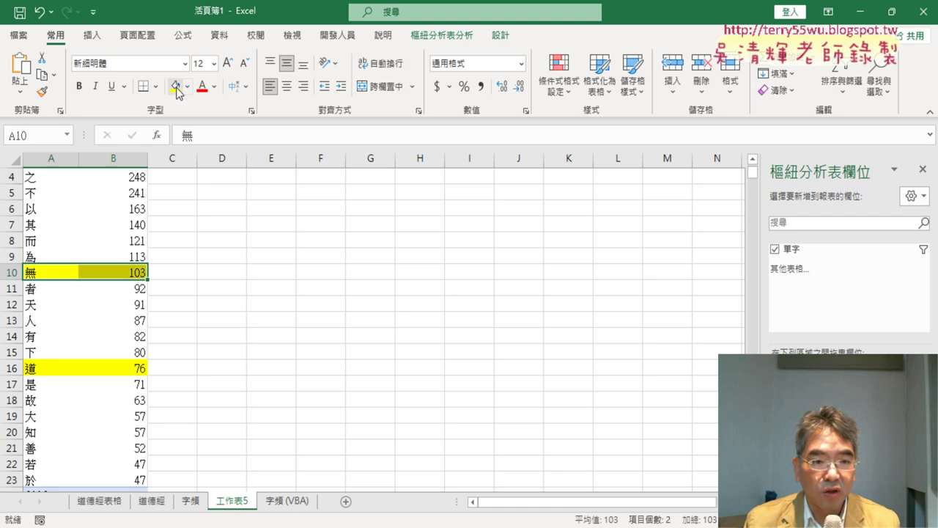
scroll(136, 213, "up", 1)
scroll(137, 214, "down", 1)
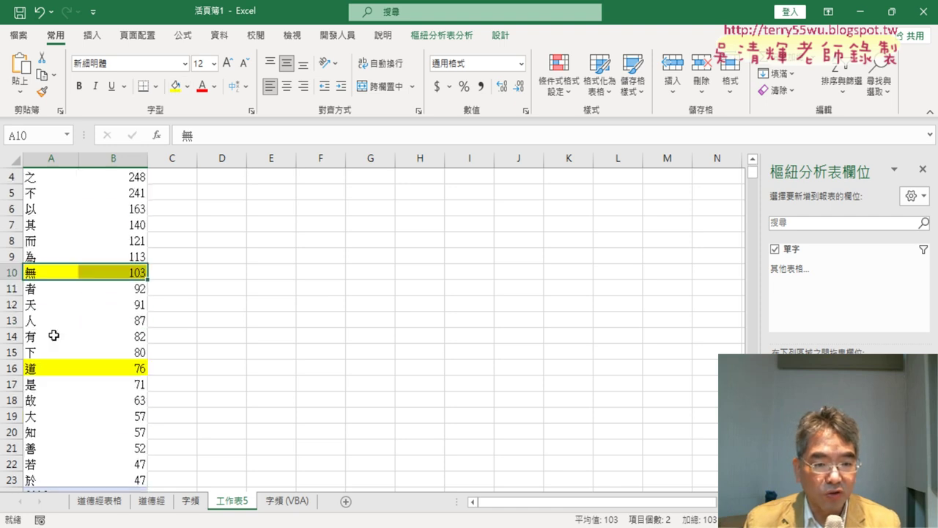
left_click_drag(32, 337, 110, 336)
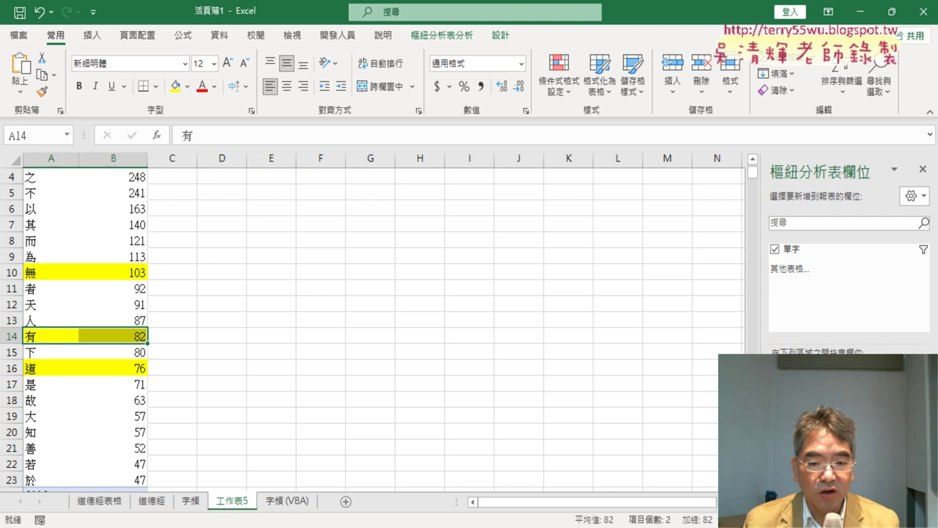
key("alt+Tab")
Step: Check ChatGPT's list, then fill the 人 (87), 天 (91) and 知 (57) rows yellow
scroll(573, 302, "down", 4)
left_click_drag(500, 395, 696, 415)
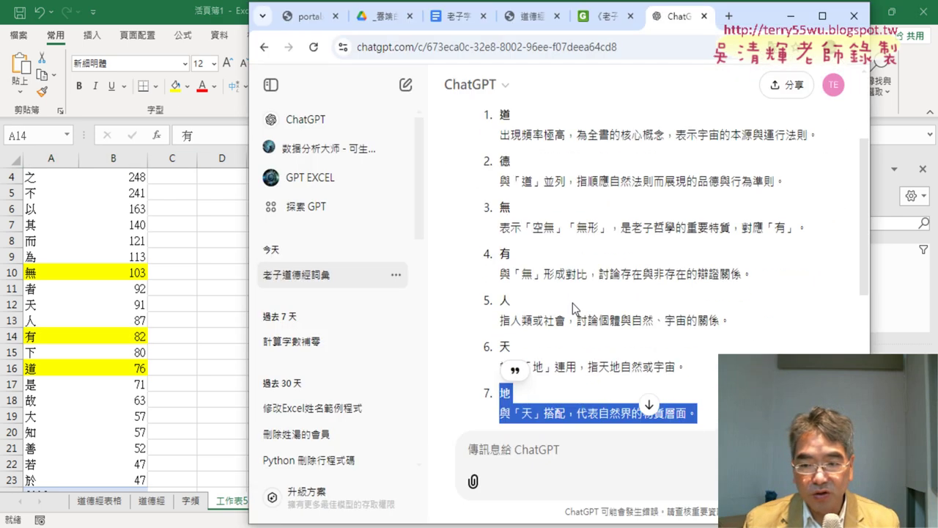
scroll(573, 303, "down", 2)
scroll(572, 303, "down", 2)
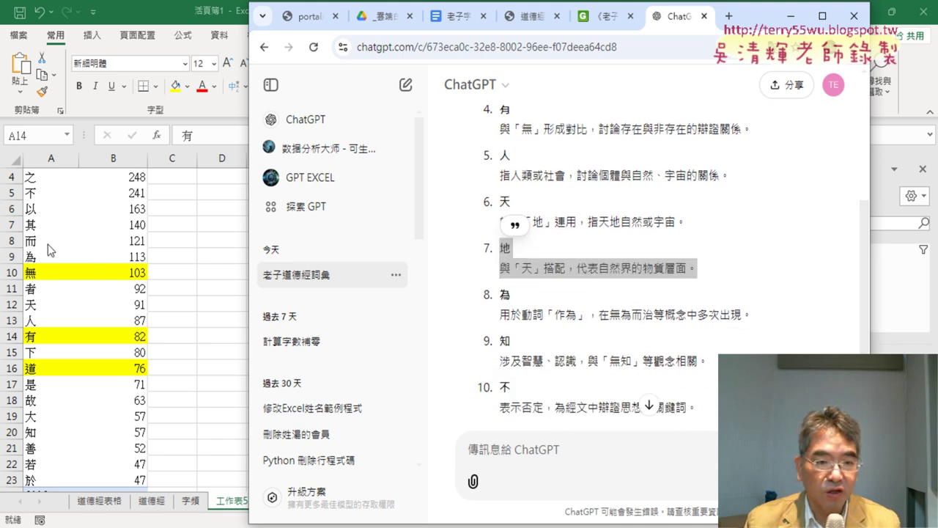
key("alt+Tab")
left_click_drag(32, 320, 95, 320)
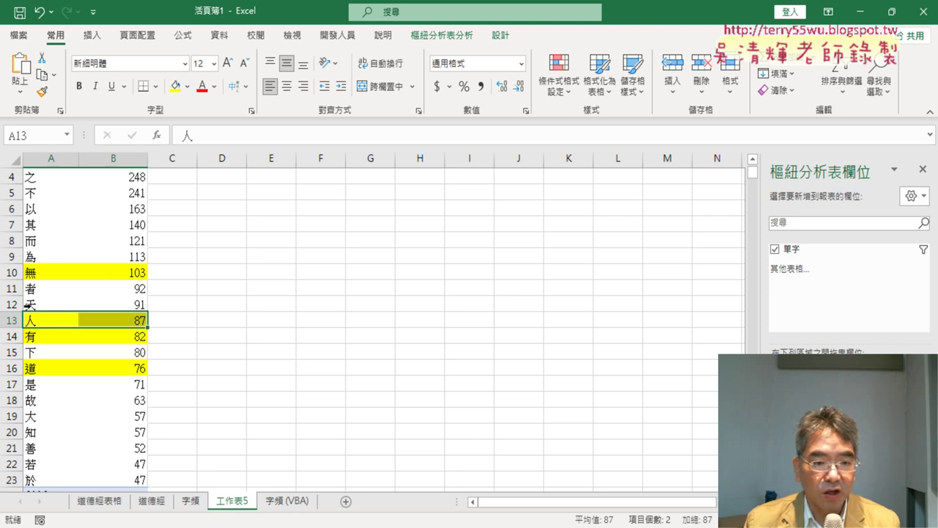
left_click_drag(32, 304, 124, 302)
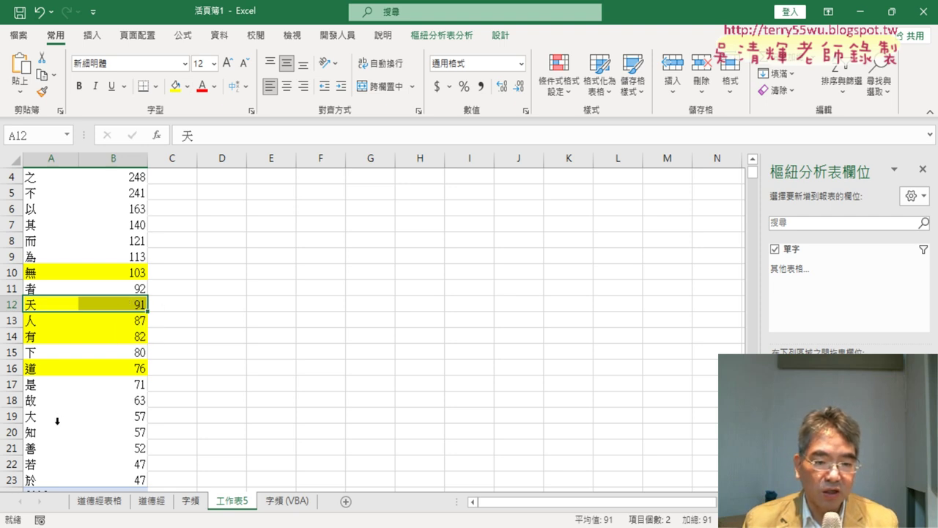
left_click(32, 433)
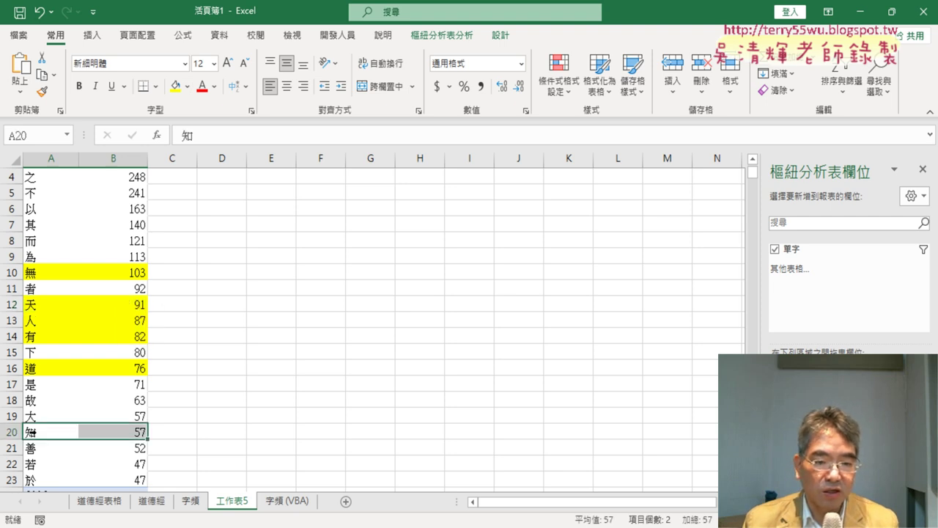
left_click(175, 85)
Step: Fill the 不 (241) and 為 (113) rows yellow, then go back to ChatGPT's list
scroll(80, 314, "up", 1)
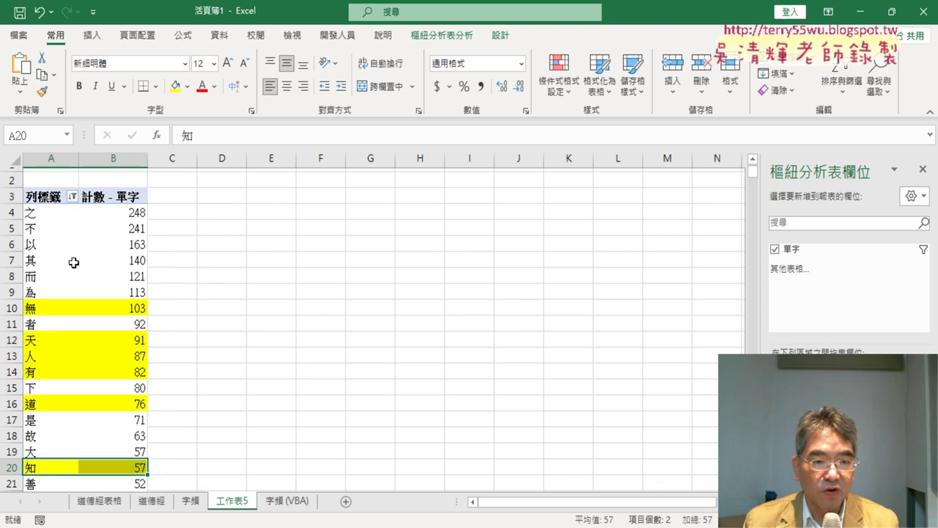
left_click(29, 239)
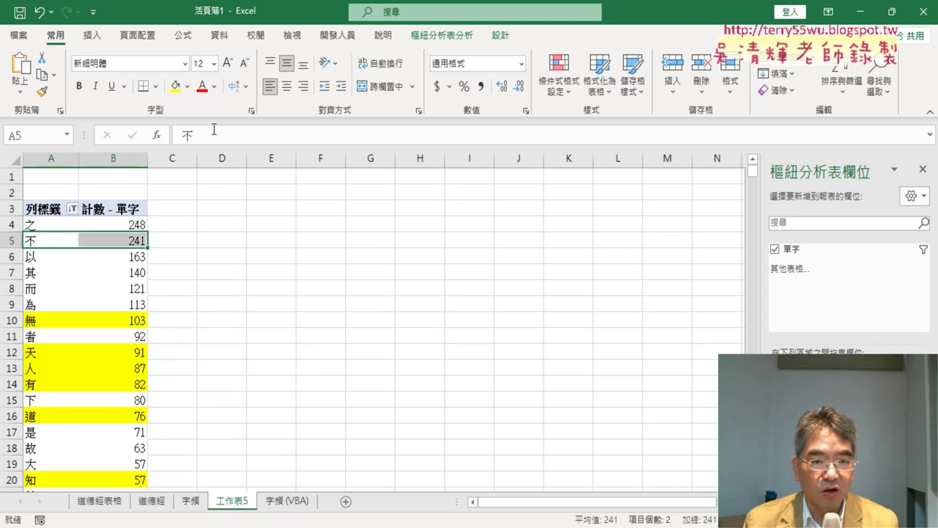
left_click(175, 86)
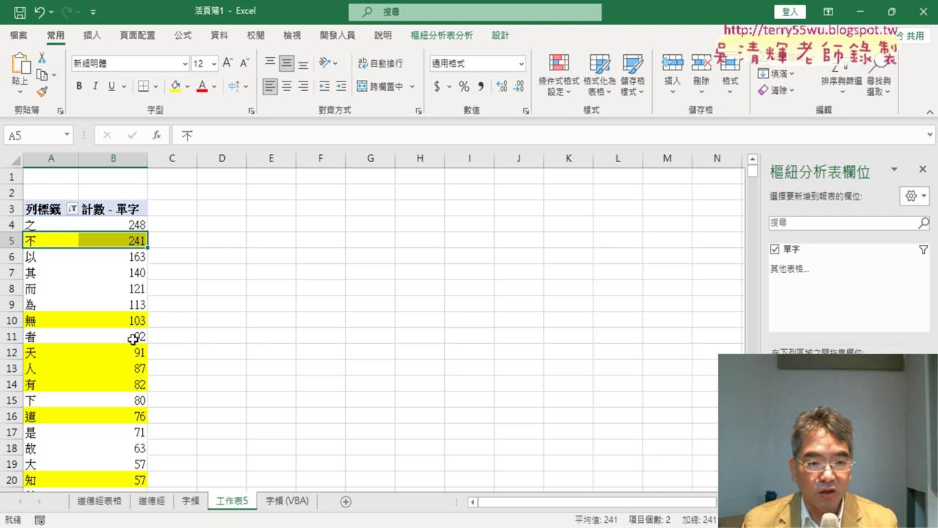
left_click(33, 303)
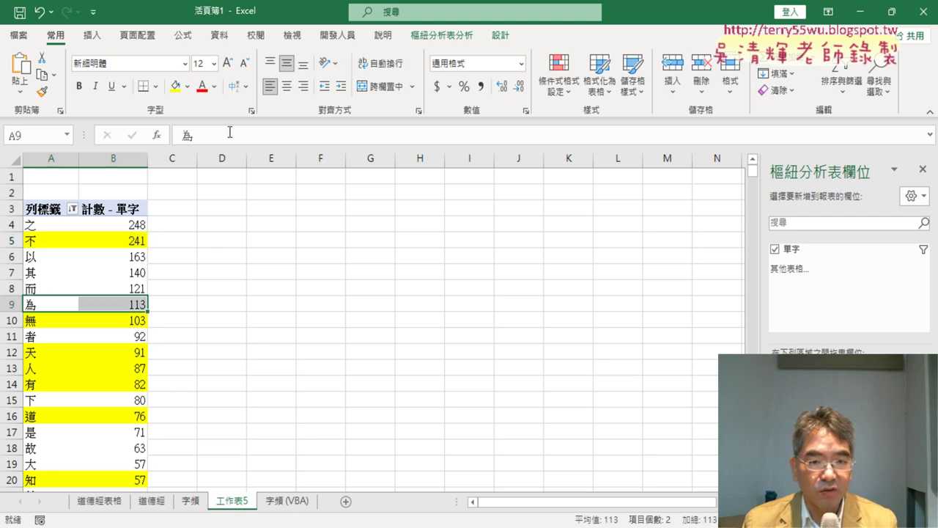
left_click(176, 85)
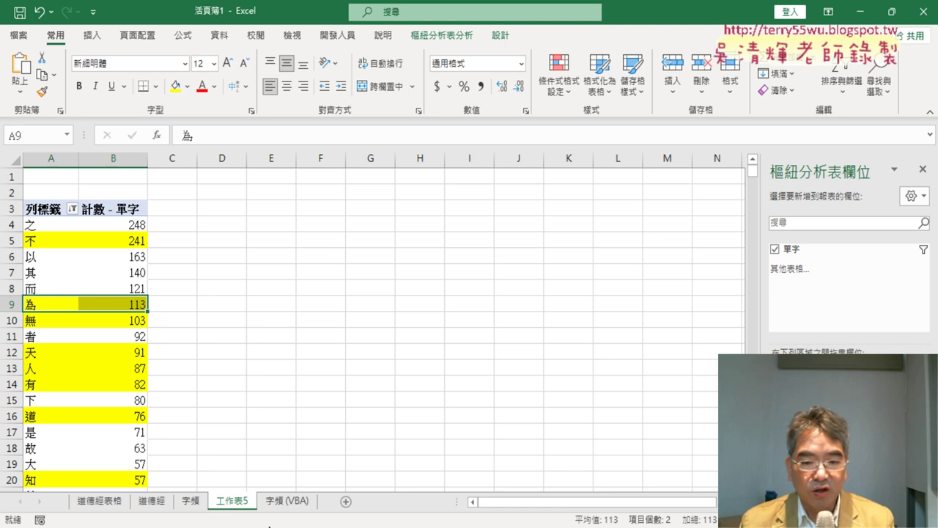
key("alt+Tab")
left_click(628, 293)
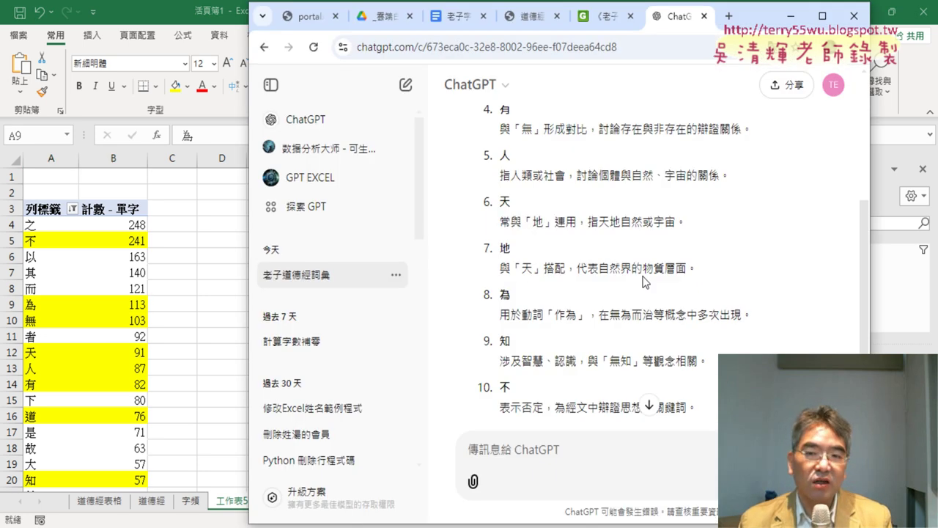
Step: Read ChatGPT's explanations, marking the 德, 地 and 不 entries along the way
scroll(634, 286, "up", 2)
scroll(642, 282, "up", 1)
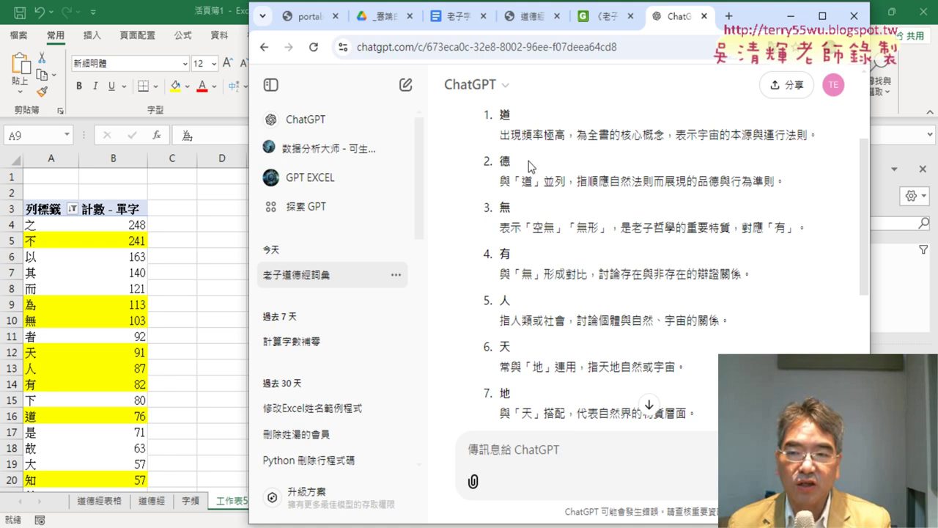
left_click_drag(501, 157, 790, 185)
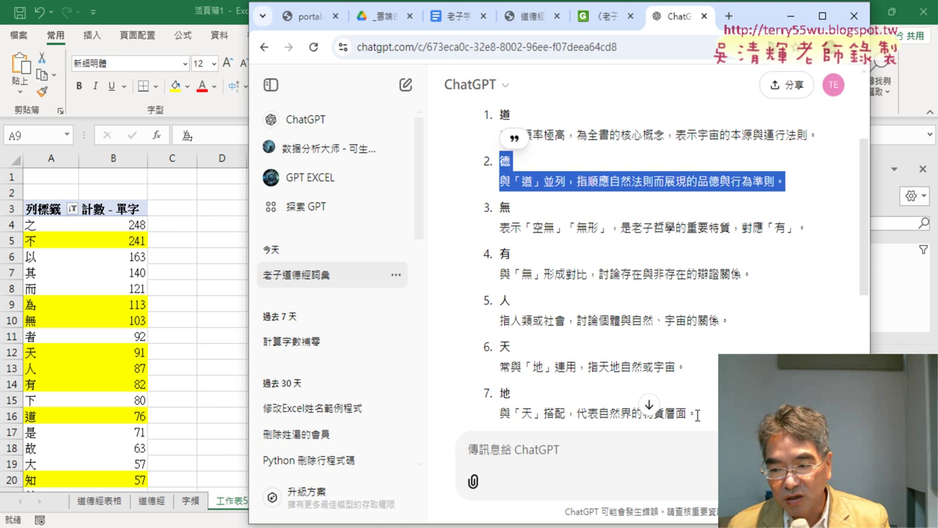
mouse_move(697, 414)
left_mouse_down()
mouse_move(597, 415)
mouse_move(576, 362)
left_mouse_up()
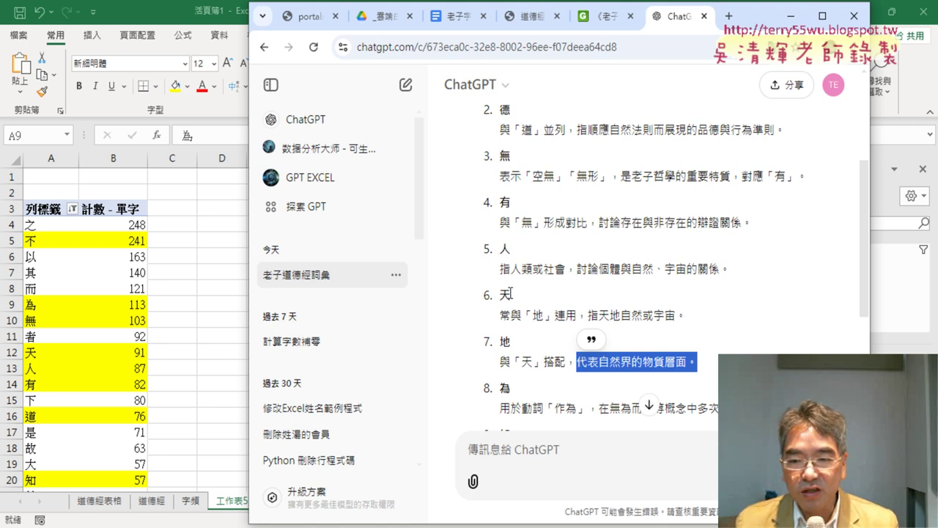
scroll(511, 293, "down", 1)
scroll(528, 303, "down", 1)
scroll(527, 302, "down", 1)
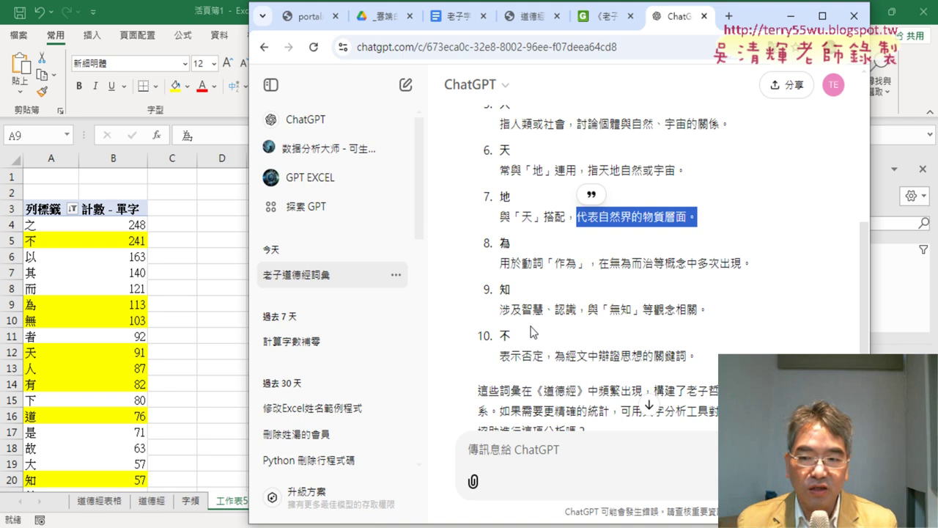
left_click_drag(717, 360, 499, 333)
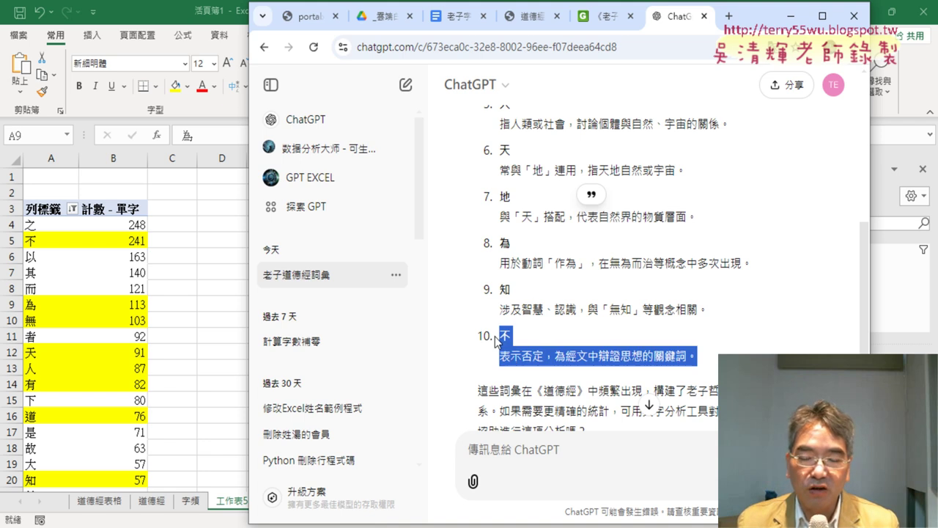
Step: Back in Excel, select the 之, 不 and 以–而 rows, then open the 列標籤 filter menu
key("alt+Tab")
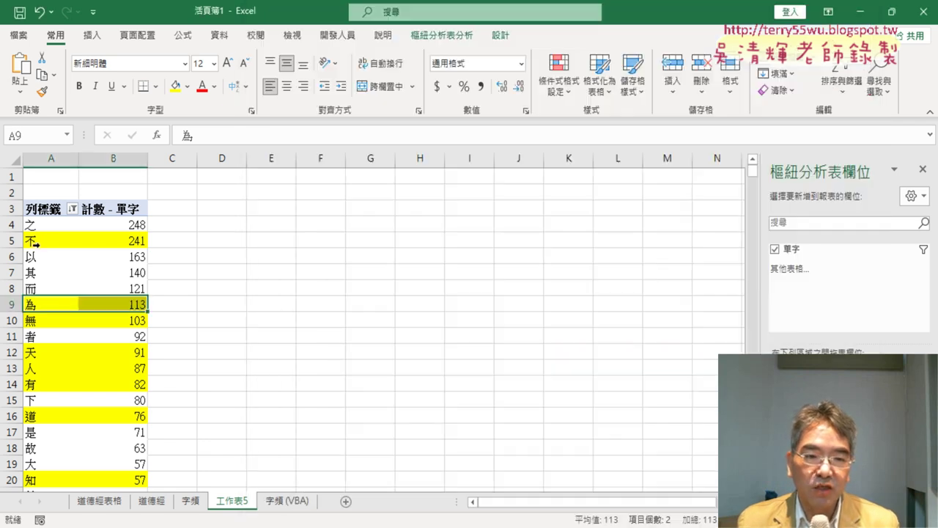
left_click(31, 241)
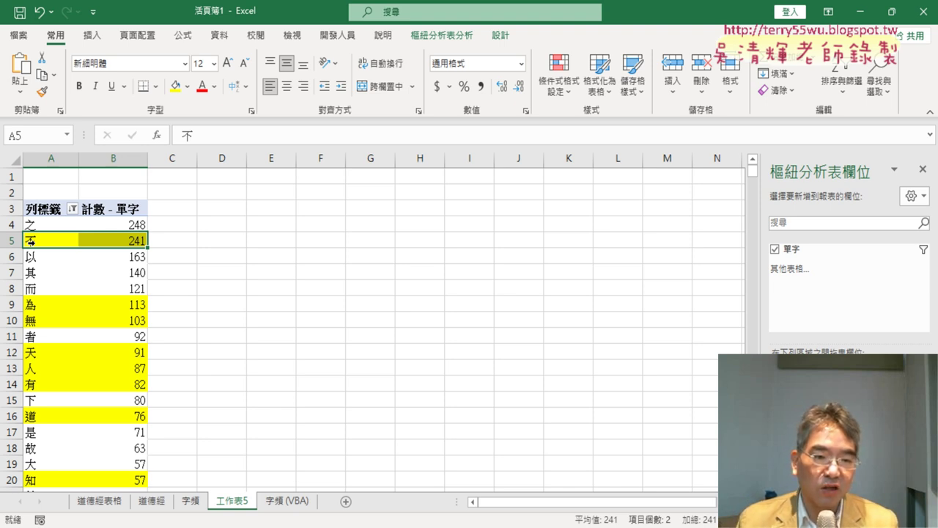
left_click_drag(33, 257, 34, 285)
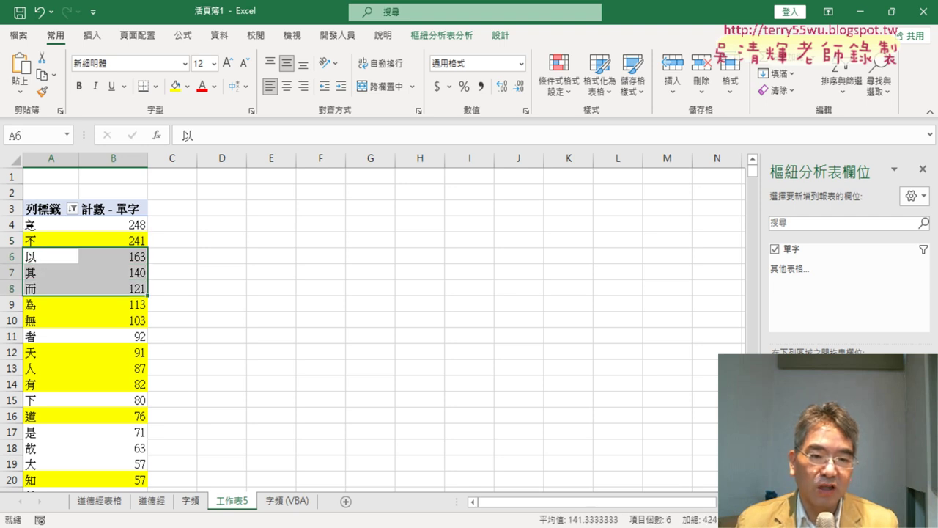
left_click(29, 225)
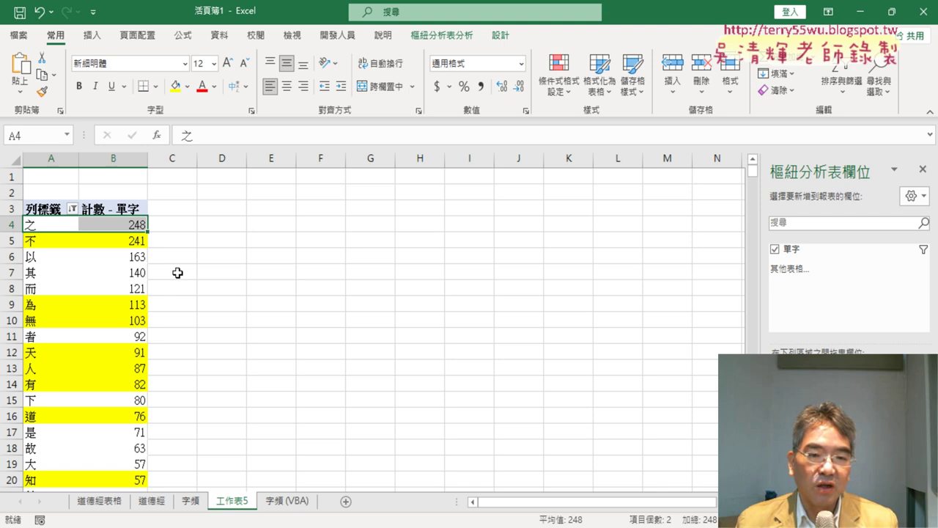
left_click(47, 238)
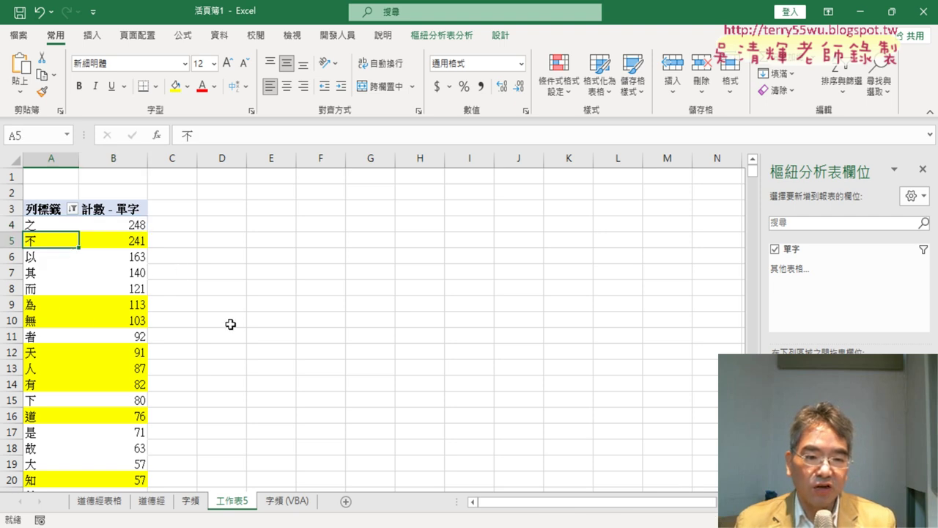
scroll(230, 324, "down", 2)
scroll(230, 324, "up", 2)
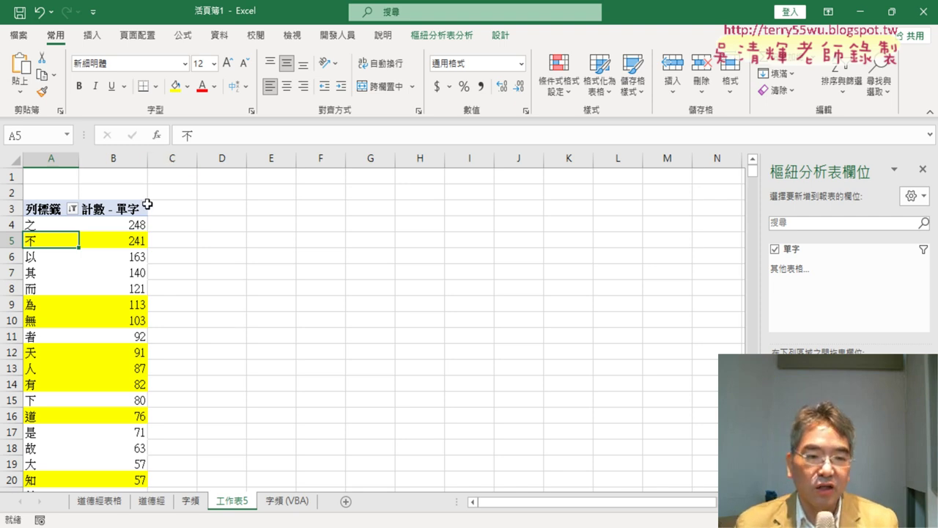
left_click(32, 225)
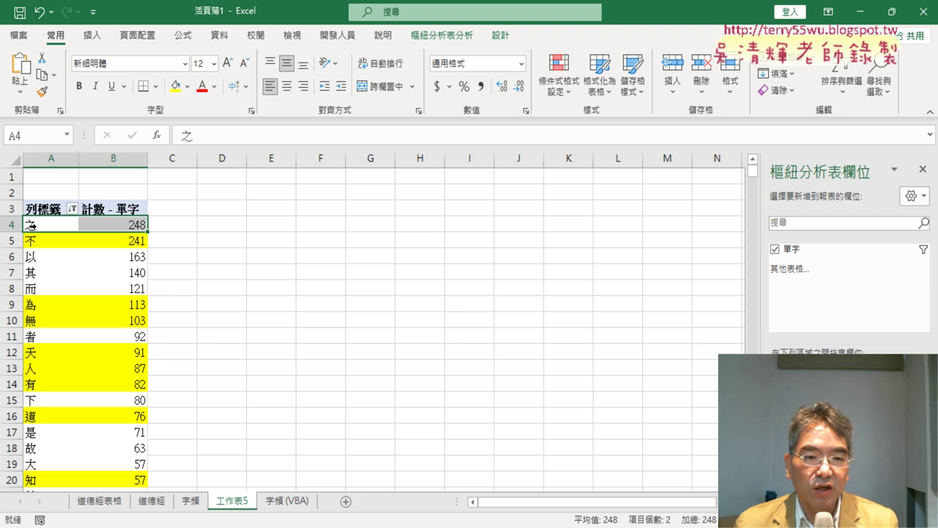
left_click(72, 209)
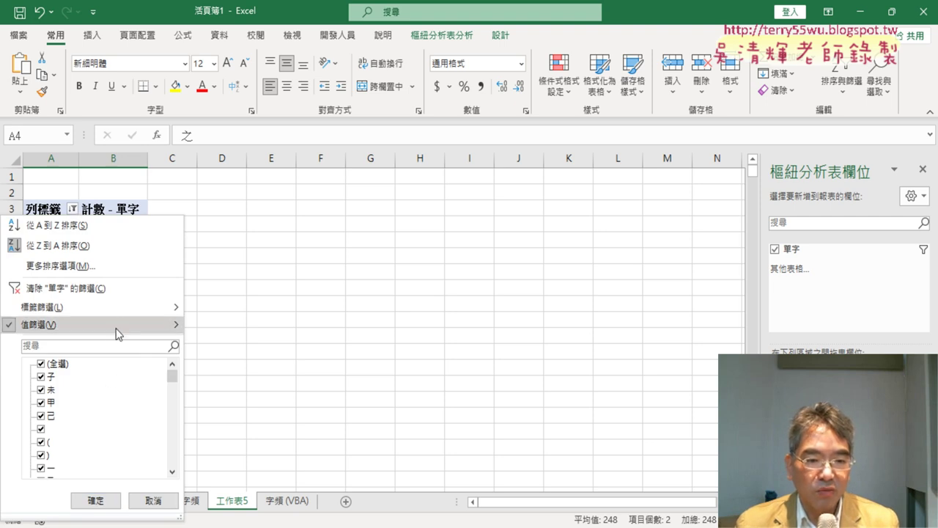
Step: Copy the pivot table's characters and counts (A3:B23) and paste them at D3
mouse_move(40, 324)
left_click(252, 241)
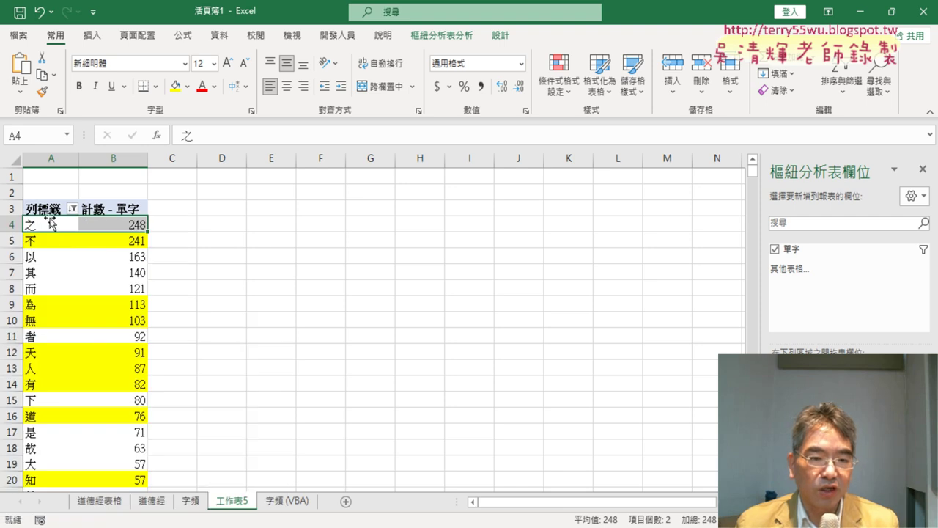
left_click_drag(44, 209, 103, 308)
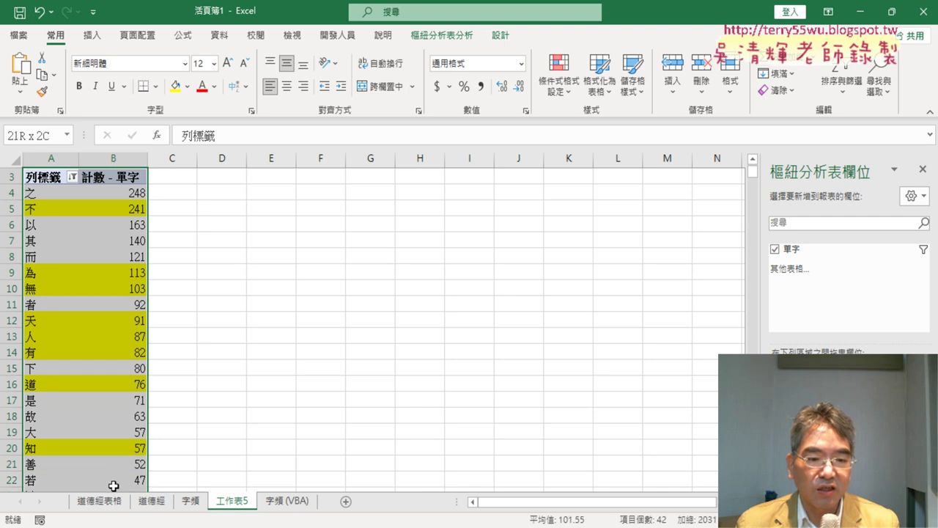
left_click_drag(103, 308, 116, 464)
mouse_move(130, 336)
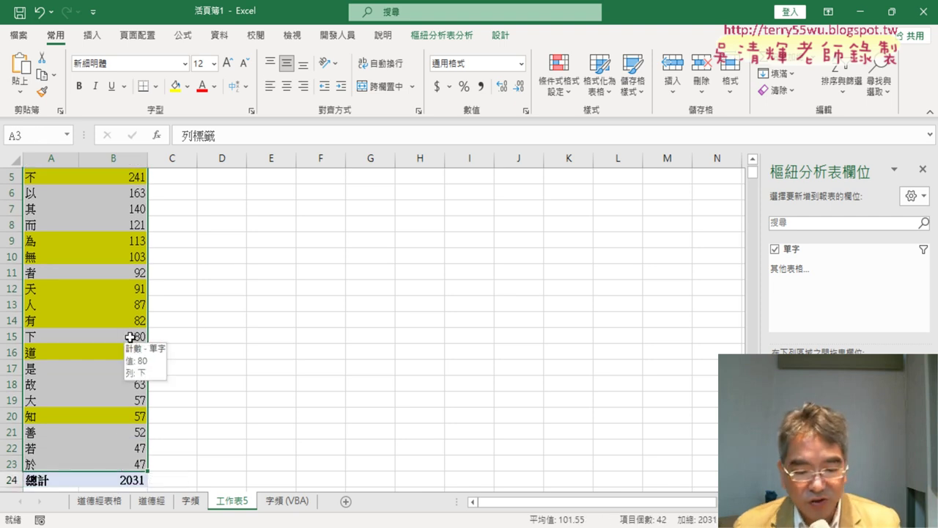
key("ctrl+c")
scroll(199, 314, "up", 2)
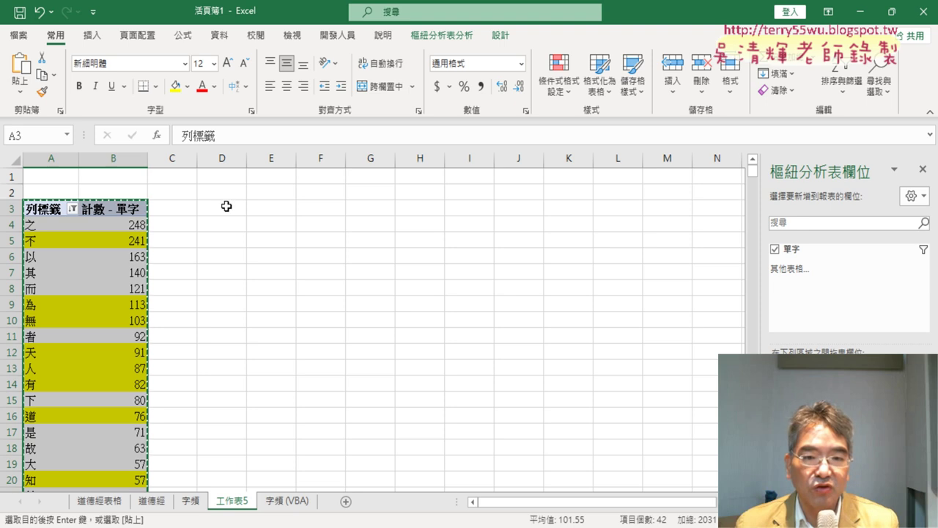
left_click(216, 208)
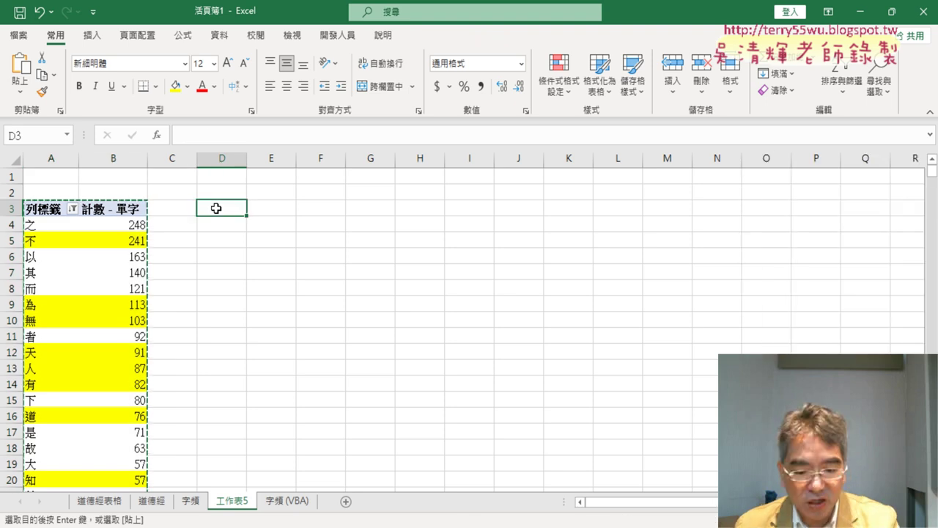
key("ctrl+v")
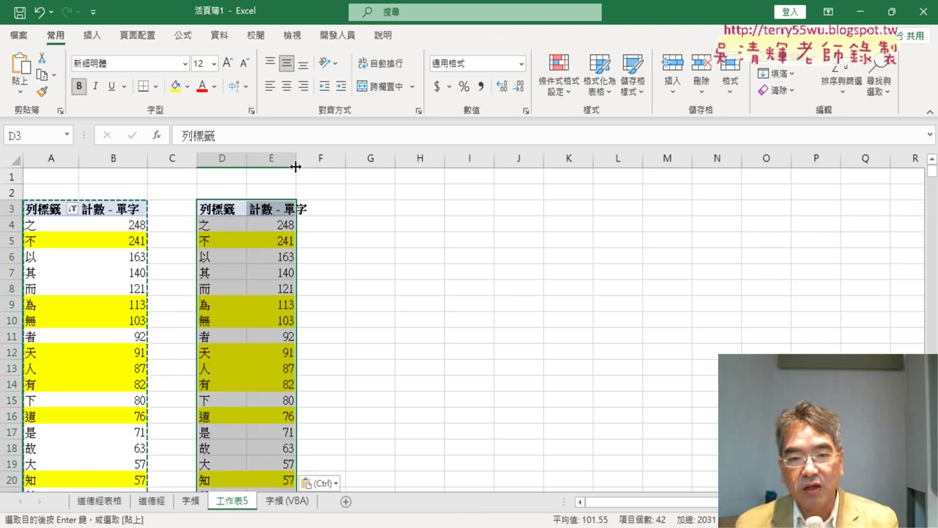
Step: Widen column E and start deleting the 之 row from the copy
left_click_drag(296, 159, 378, 158)
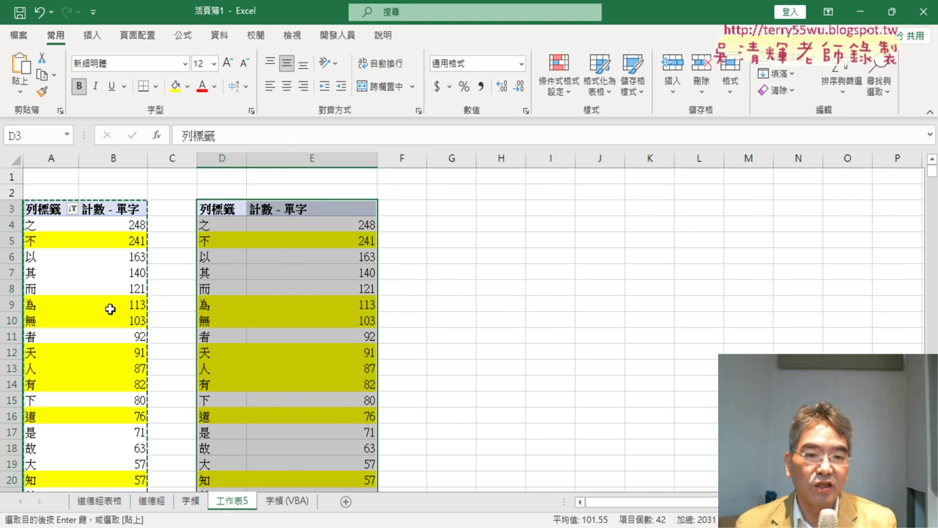
left_click_drag(210, 225, 305, 224)
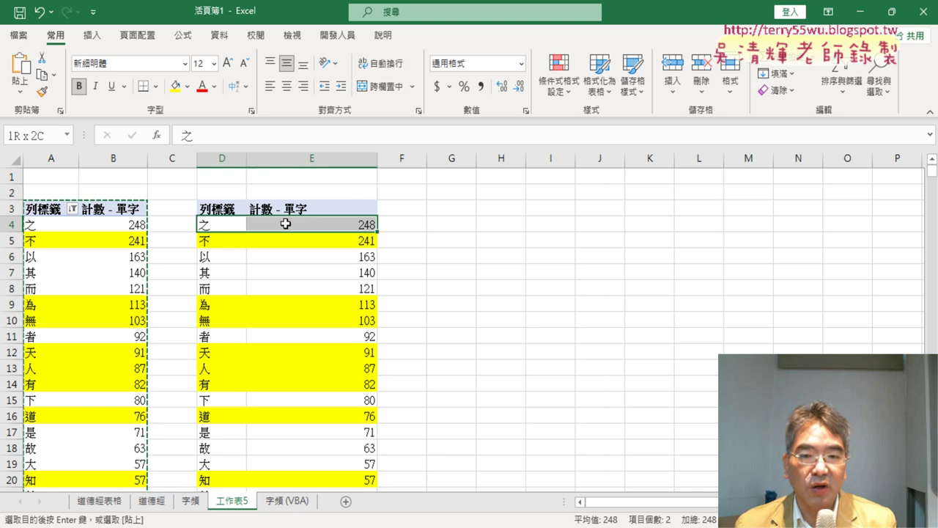
right_click(305, 224)
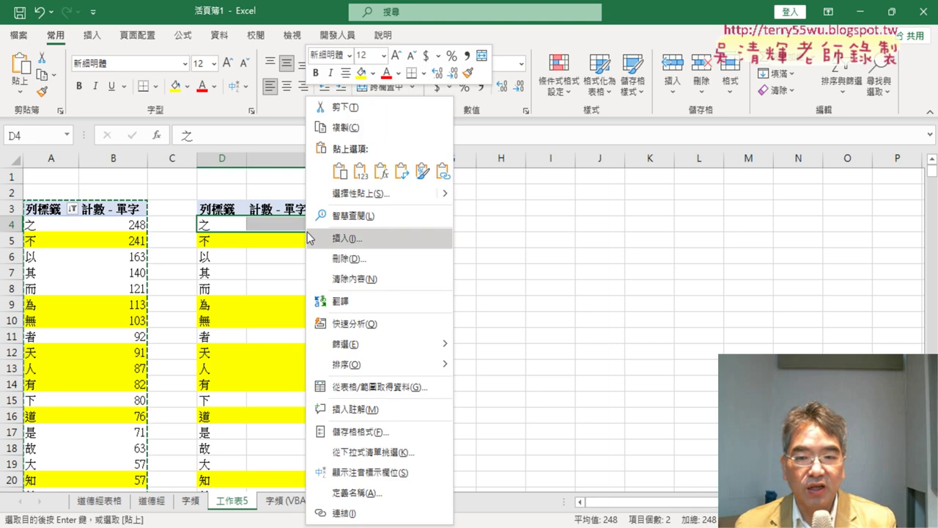
left_click(339, 265)
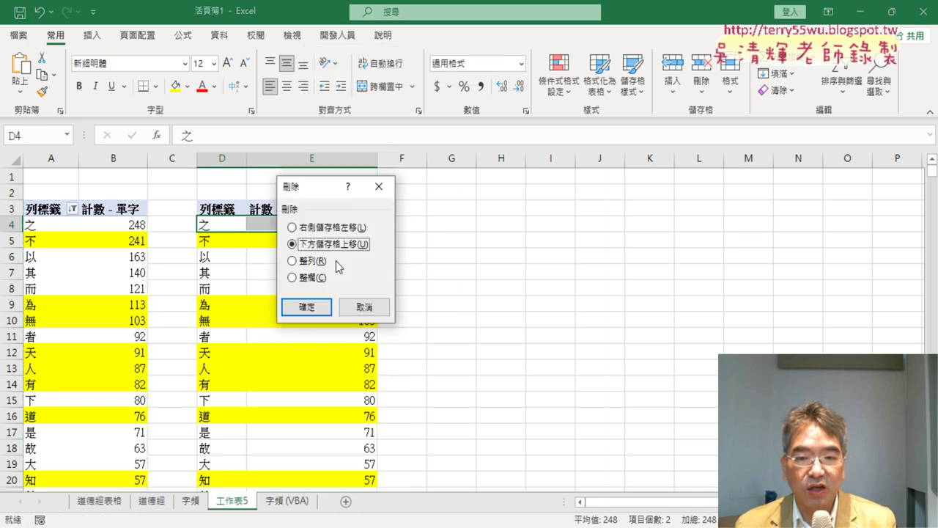
Step: Remove the 之 row, then the 以, 其 and 而 rows, shifting cells up
left_click(311, 306)
left_click_drag(222, 243, 314, 272)
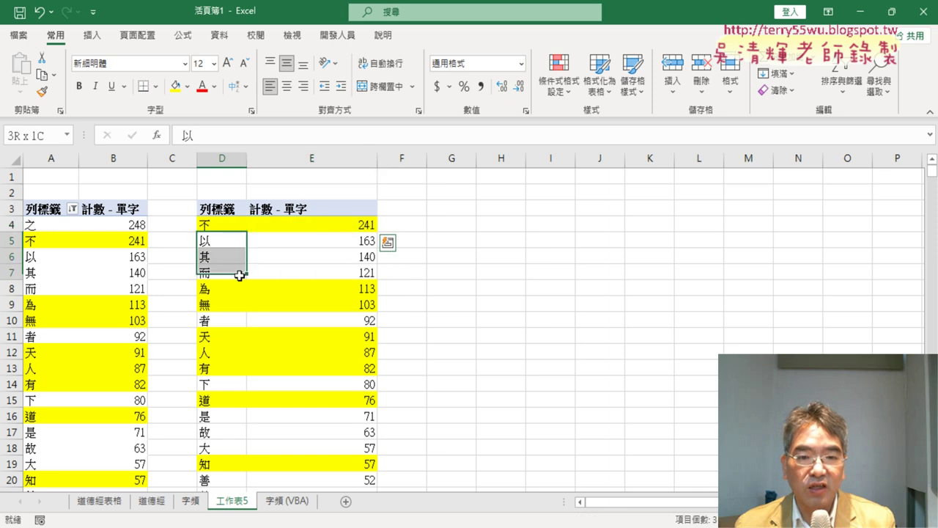
right_click(322, 259)
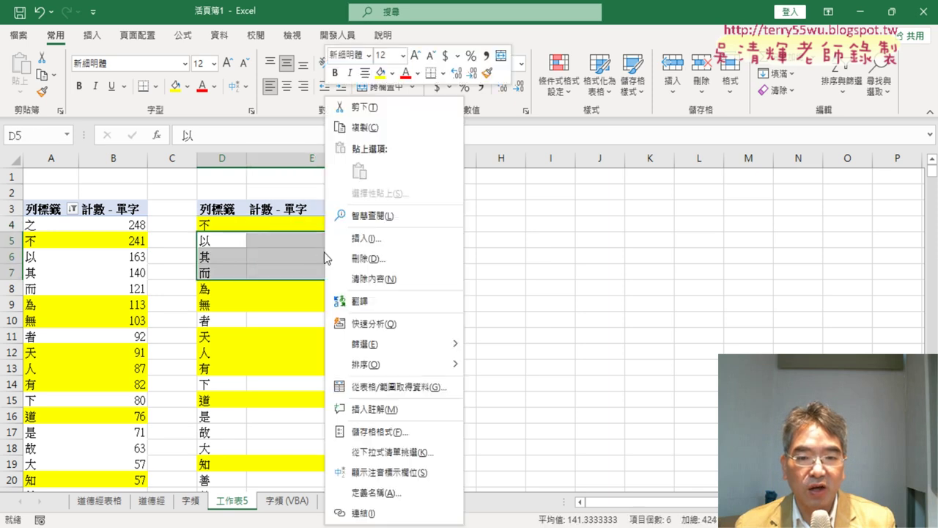
left_click(382, 260)
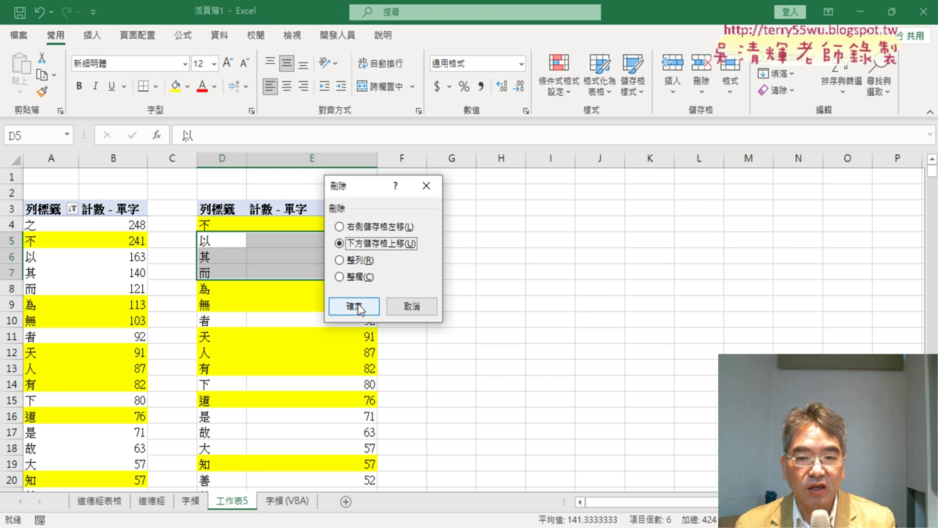
left_click(354, 306)
Step: Check the 下 and 是 rows, then delete the 故 row, shifting cells up
left_click(231, 338)
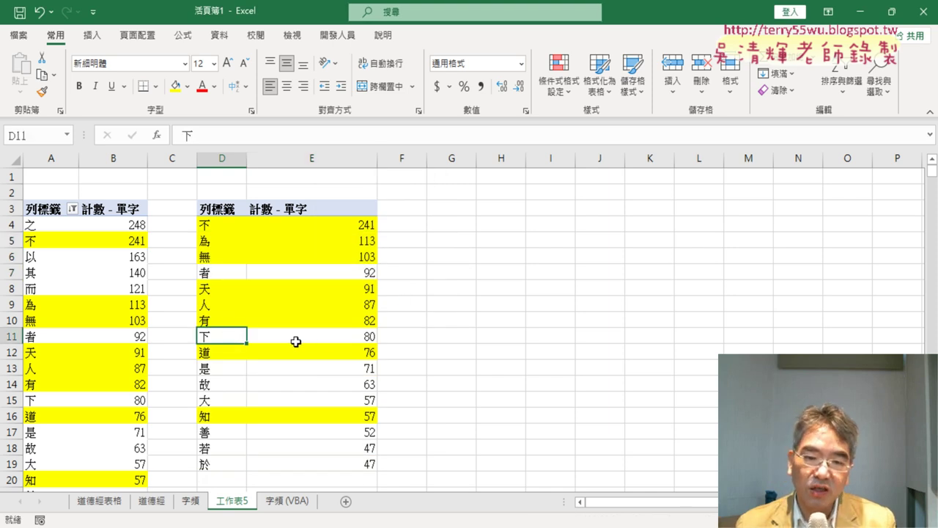
left_click_drag(220, 335, 321, 334)
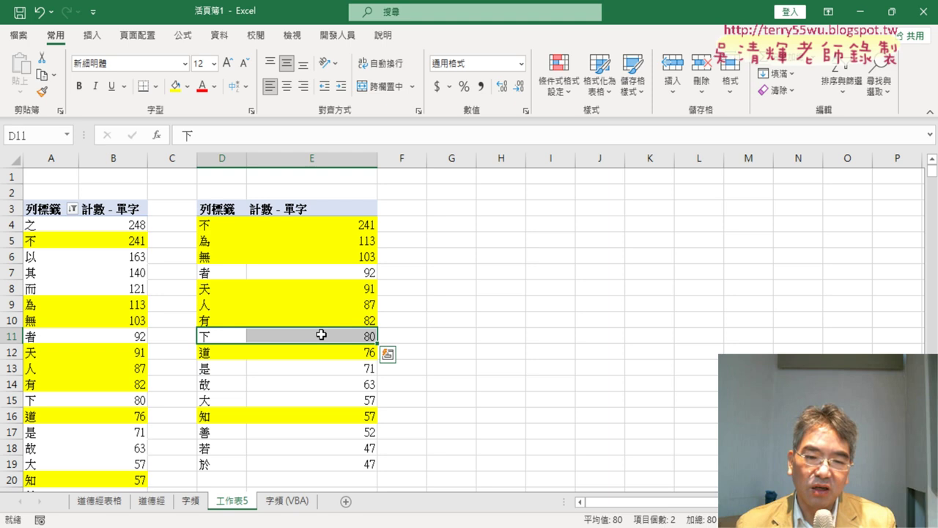
left_click(234, 367)
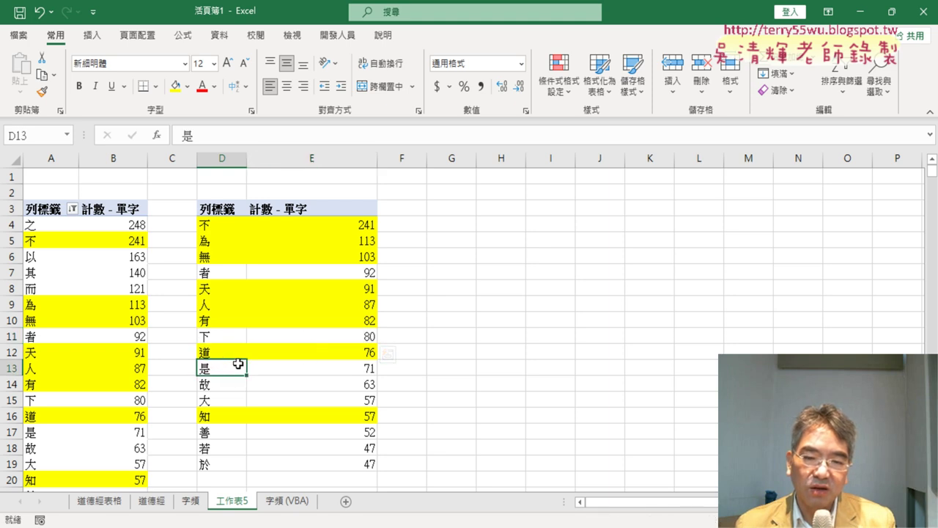
left_click_drag(238, 363, 297, 370)
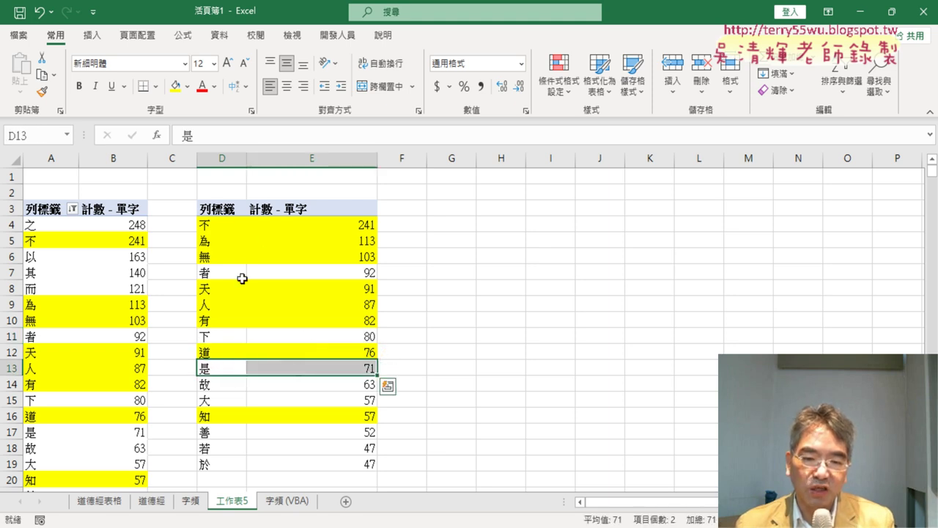
left_click(227, 382)
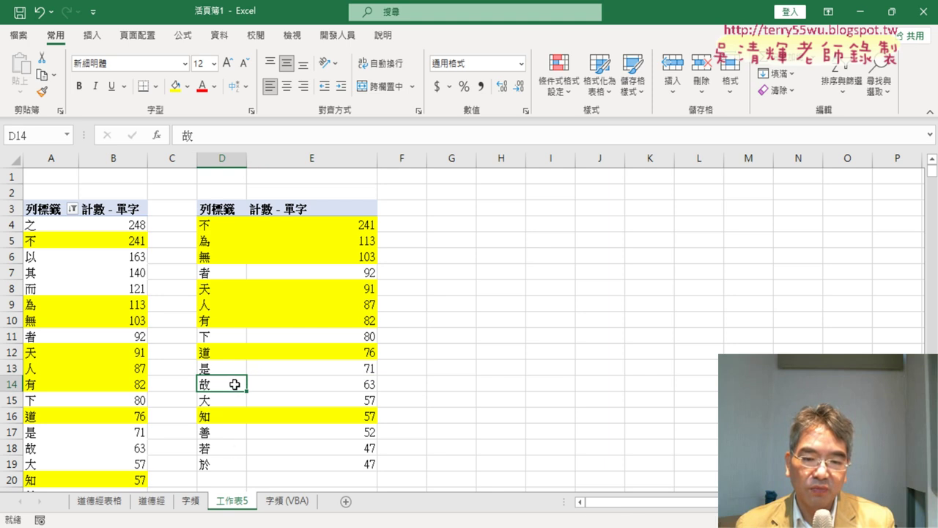
scroll(244, 440, "down", 1)
scroll(245, 432, "up", 1)
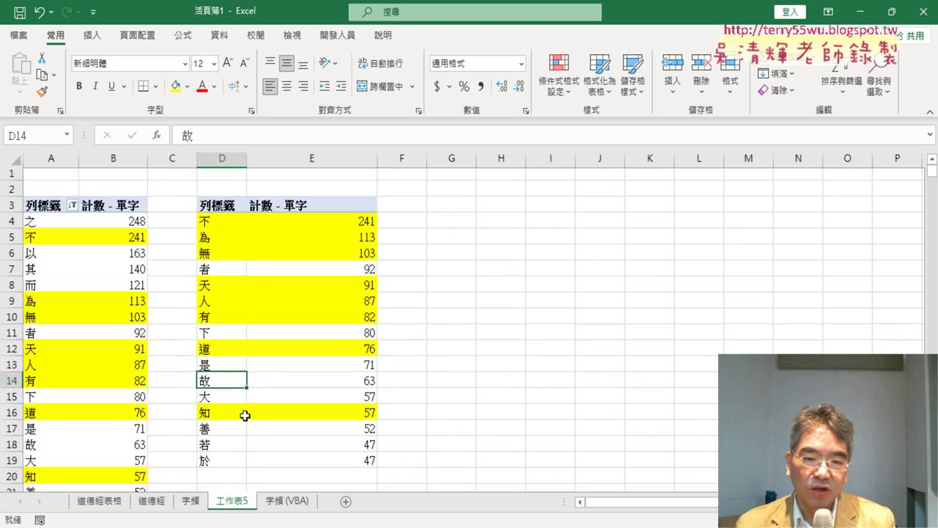
left_click(214, 337)
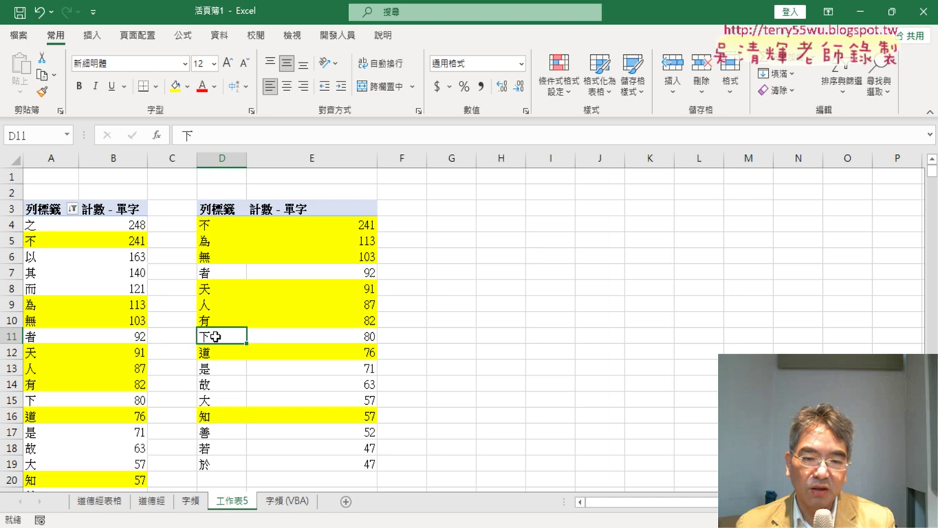
left_click_drag(219, 383, 324, 384)
right_click(324, 384)
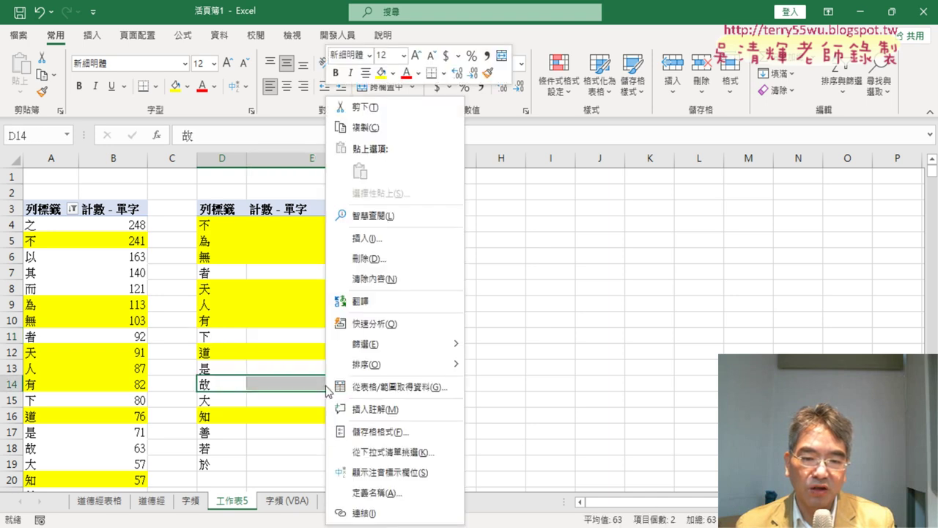
left_click(382, 260)
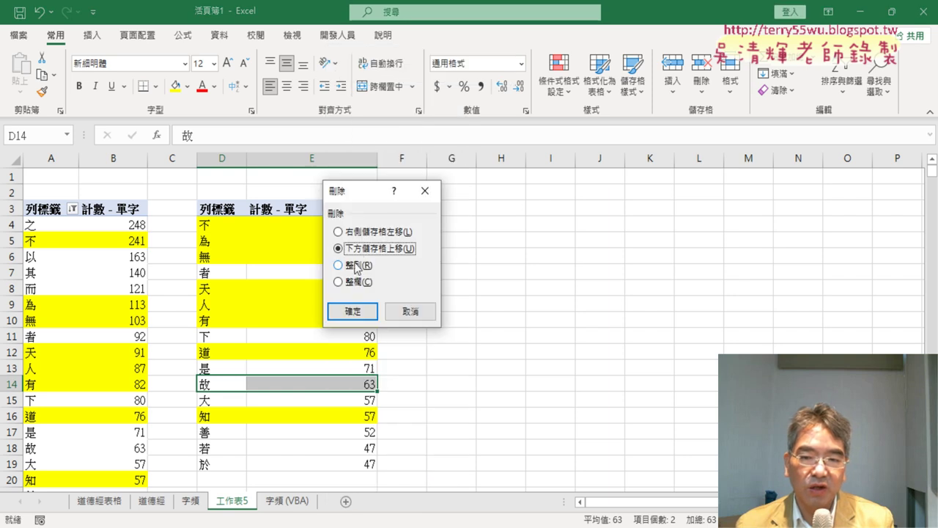
left_click(365, 314)
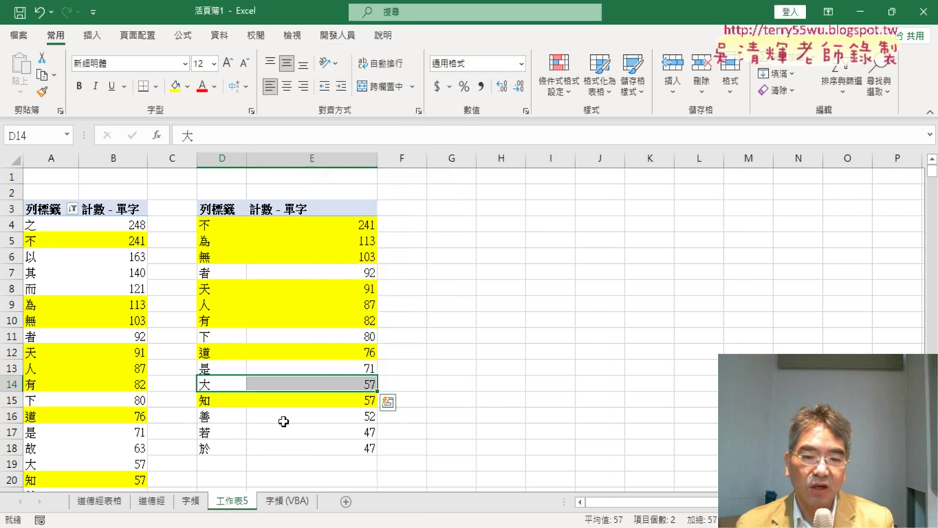
Step: Delete the 若 and 於 rows with cells shifted up, then narrow column D
left_click(221, 418)
left_click_drag(222, 418, 324, 417)
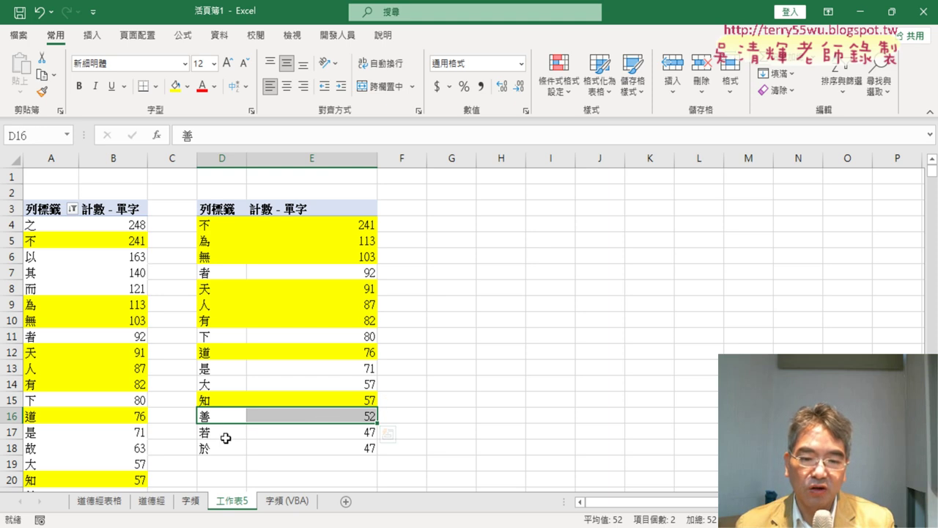
left_click_drag(222, 434, 334, 445)
right_click(334, 445)
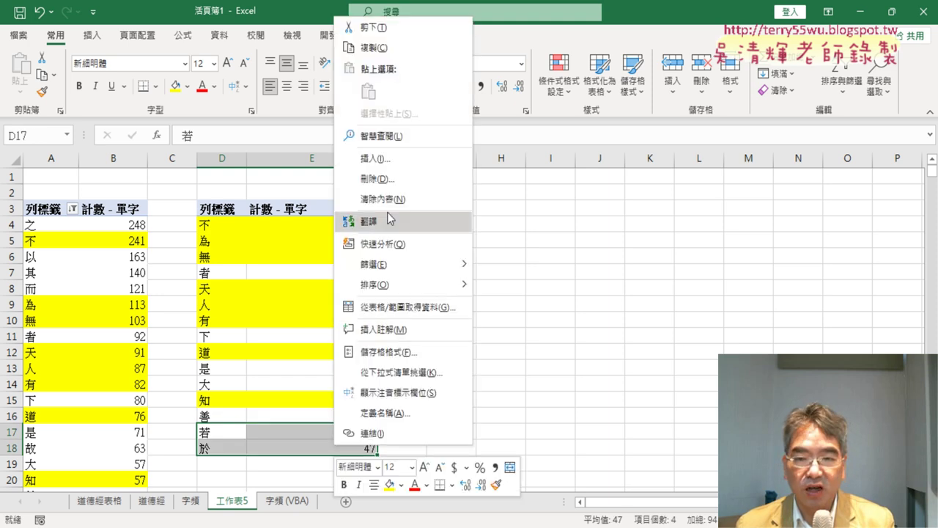
left_click(370, 180)
left_click(356, 169)
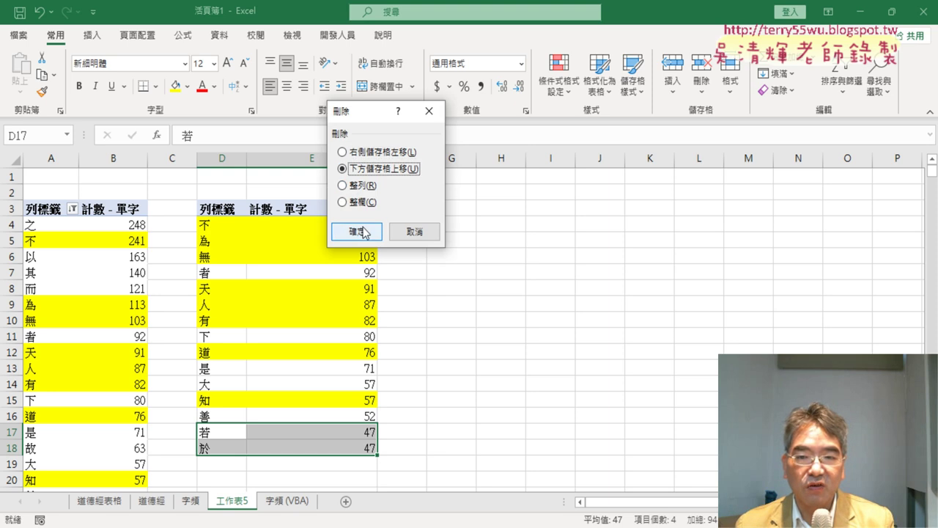
left_click(363, 231)
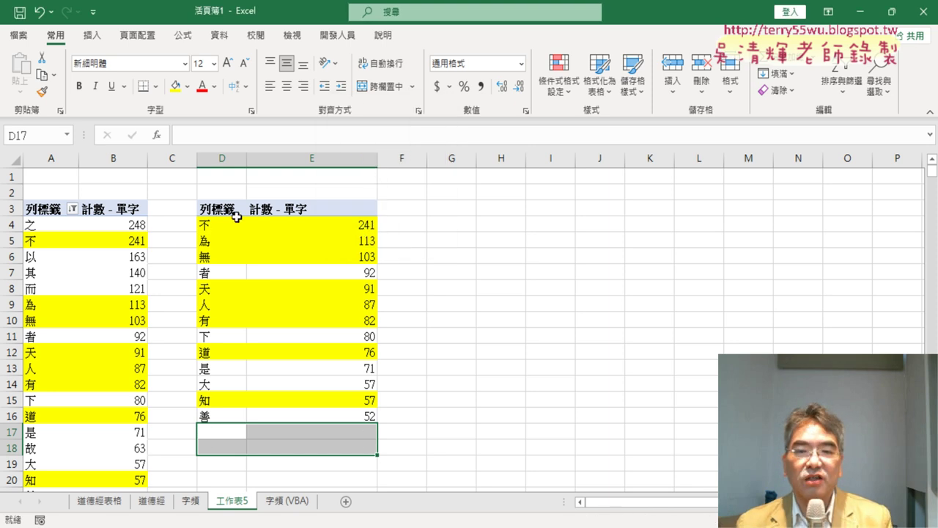
left_click_drag(246, 158, 229, 158)
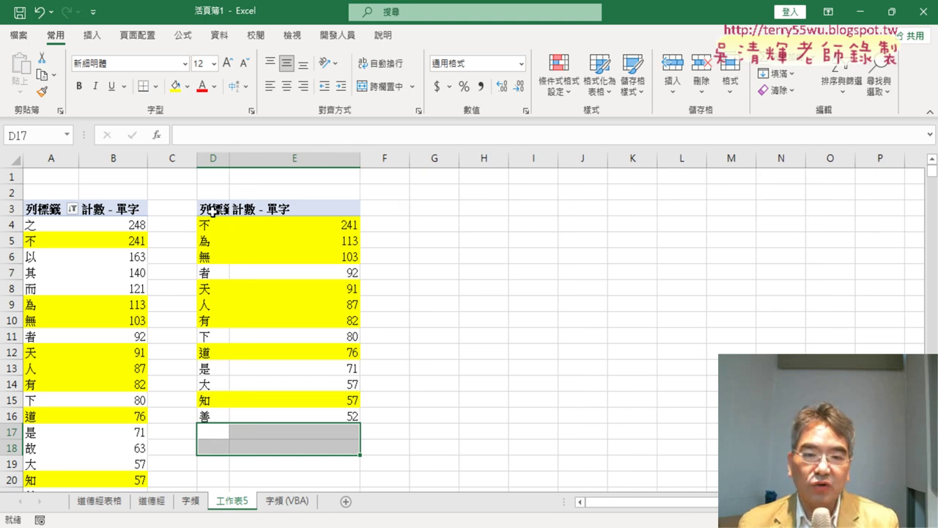
Step: Plot the trimmed D:E counts as a Clustered Column chart and move it beside the table
mouse_move(212, 213)
left_mouse_down()
mouse_move(231, 266)
mouse_move(324, 417)
left_mouse_up()
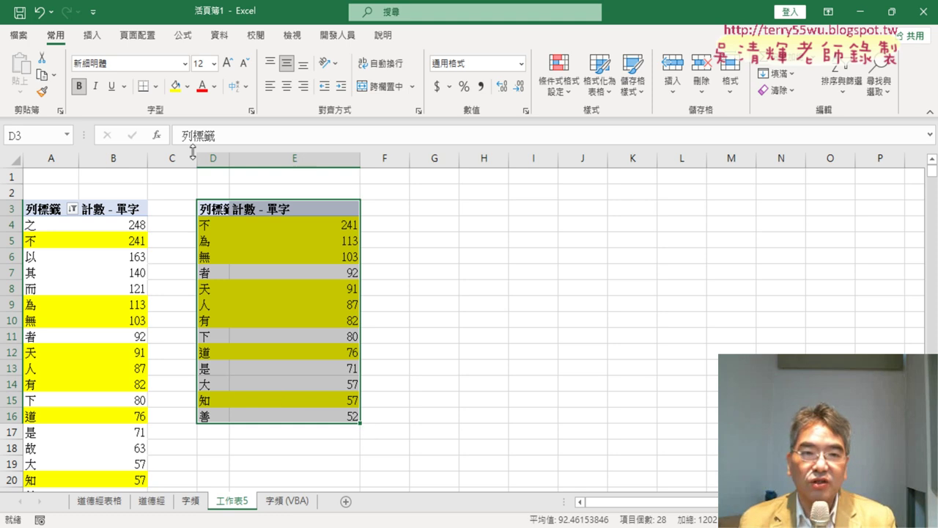
left_click(93, 37)
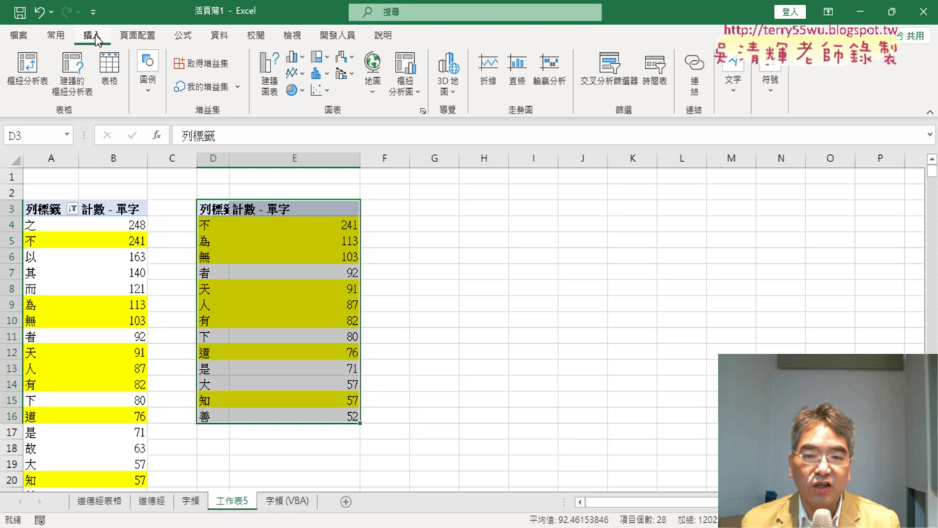
left_click(298, 63)
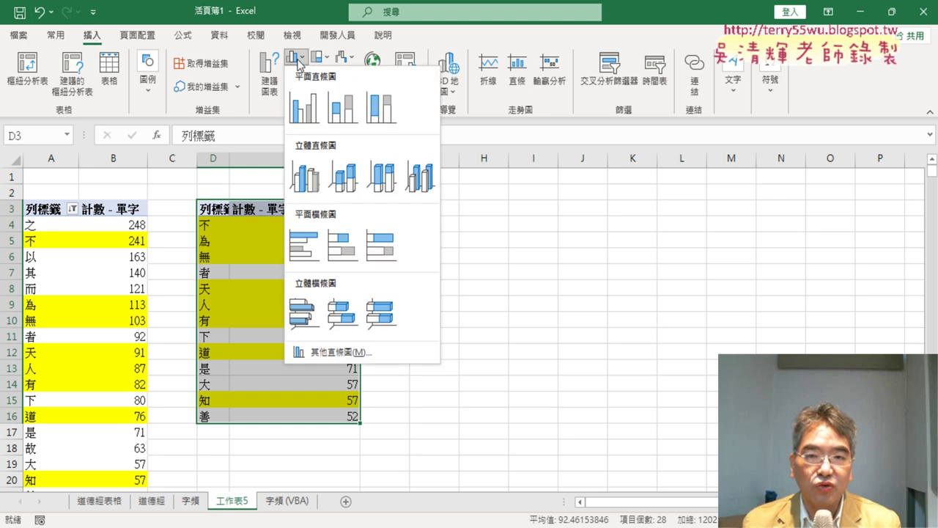
left_click(305, 110)
left_click_drag(561, 243, 640, 202)
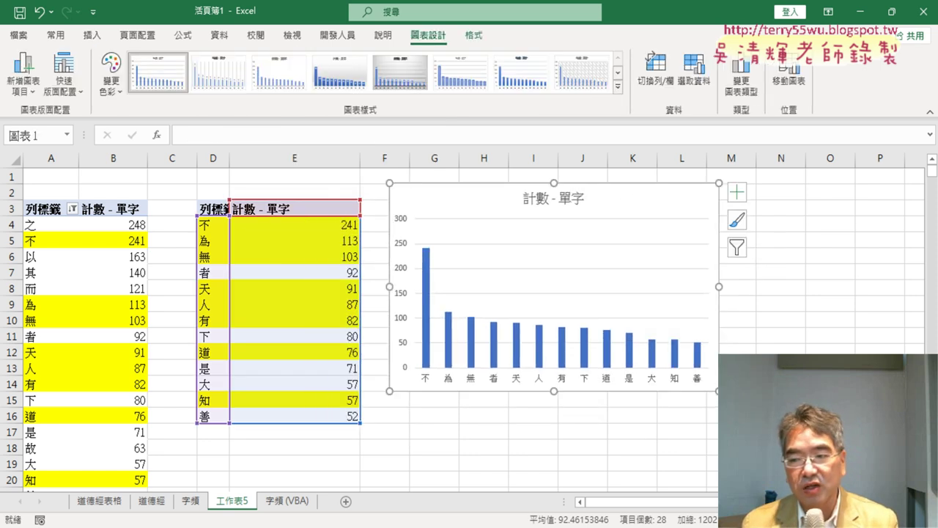
Step: Enlarge the chart down and to the right, then stretch its right edge further out
left_click_drag(718, 391, 839, 450)
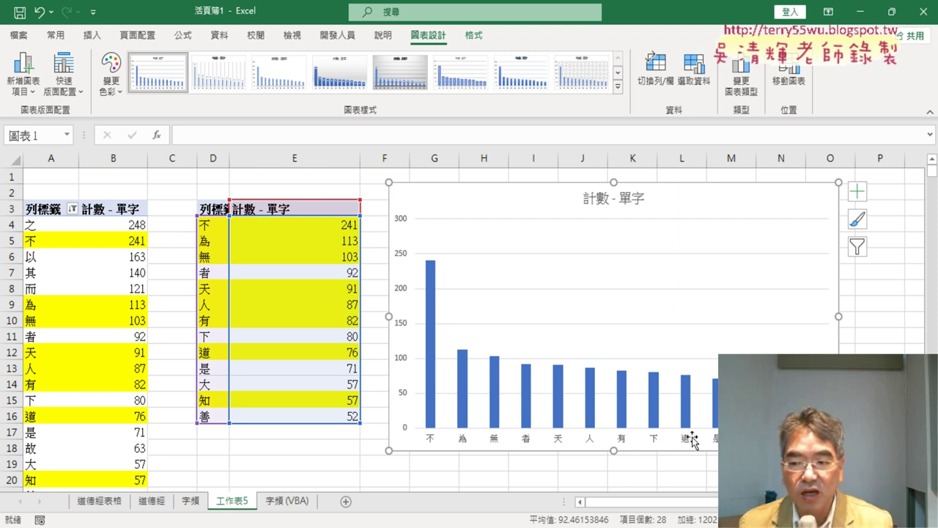
left_click_drag(839, 316, 858, 316)
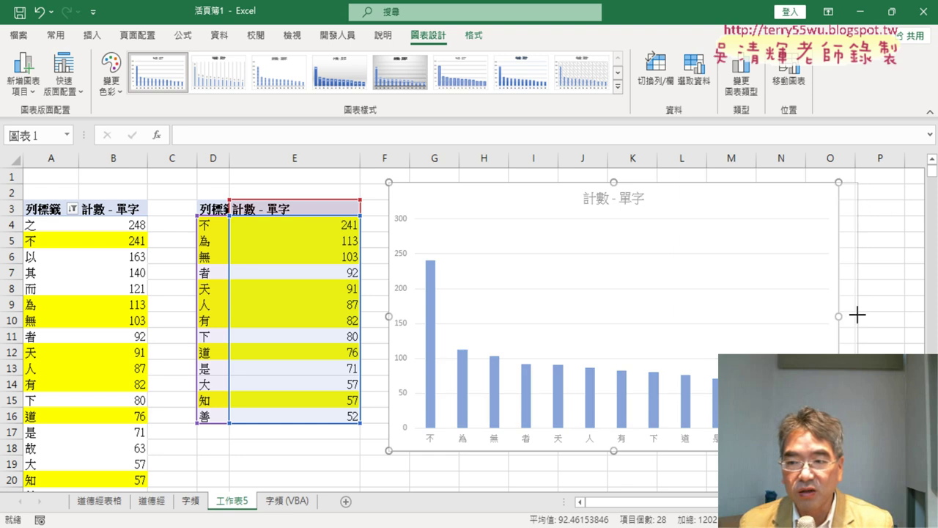
Step: Replace the chart title 計數 - 單字 with 道德經字頻統計
left_click(636, 204)
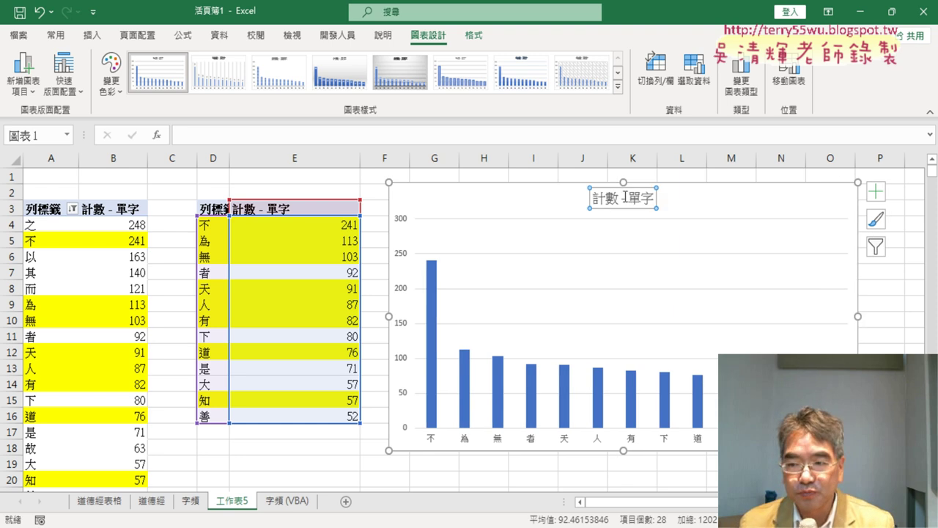
double_click(623, 195)
left_click_drag(623, 192, 645, 195)
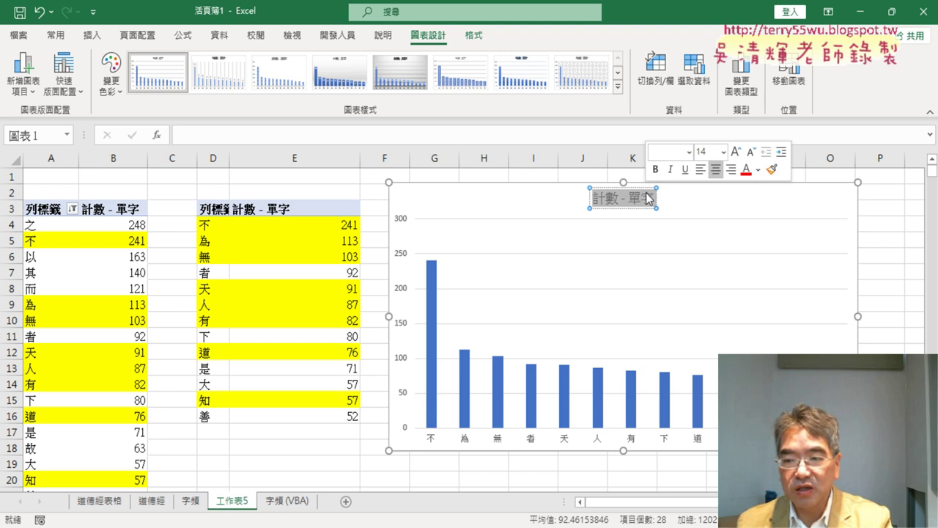
key("Delete")
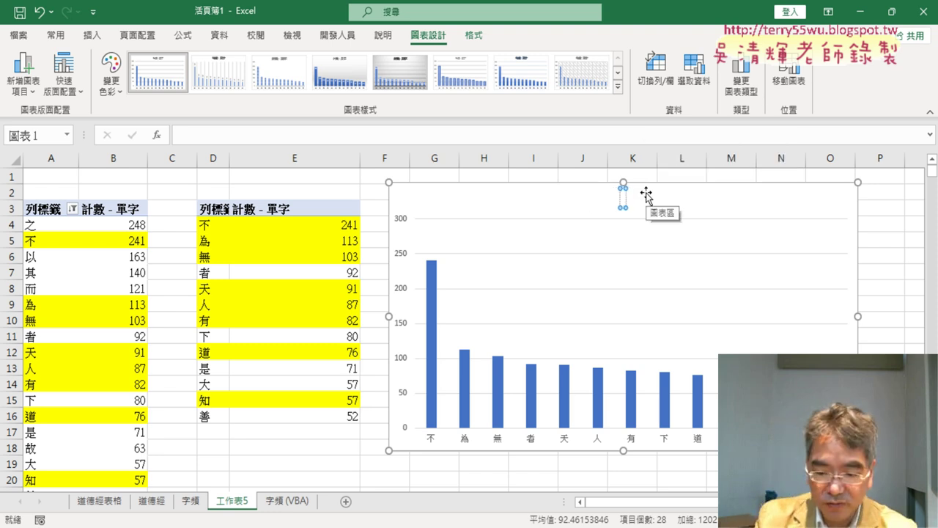
type("自")
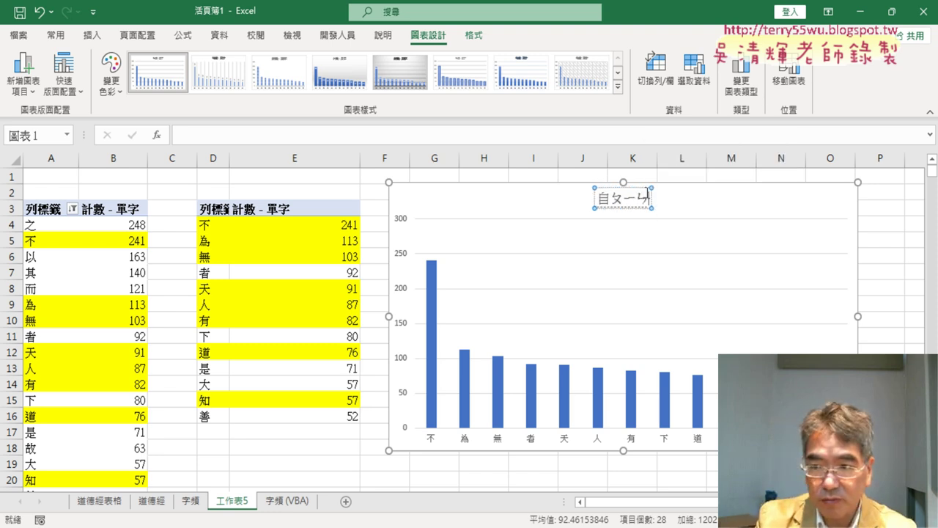
type("頻")
key("Down")
key("Down")
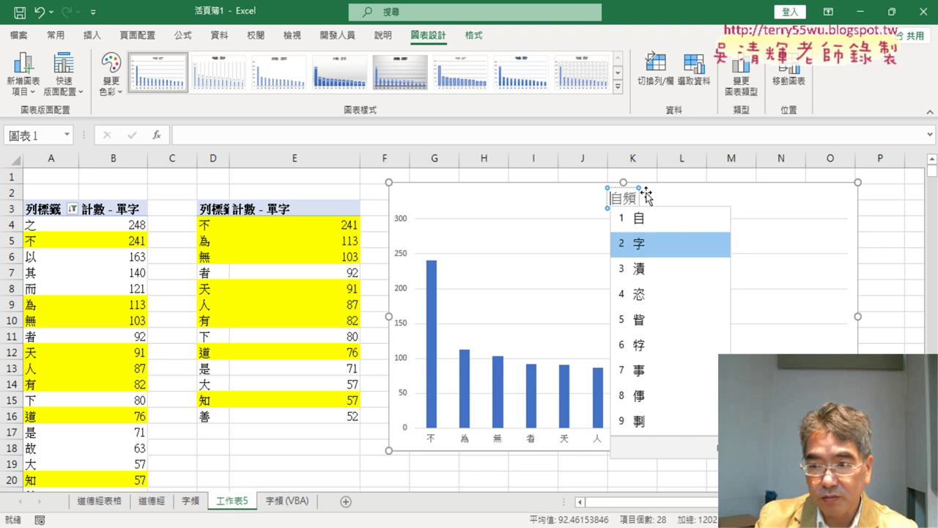
key("Return")
type("統計")
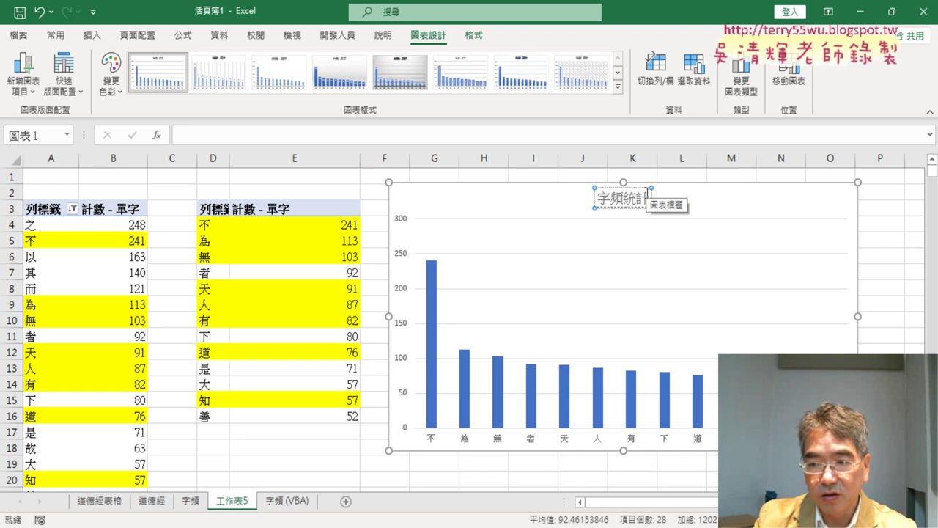
key("Home")
type("到")
type("德")
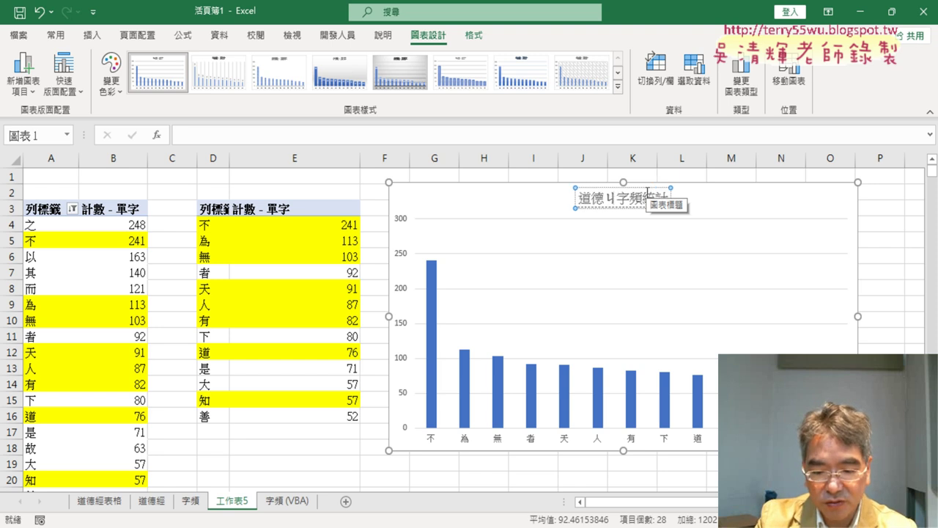
type("經")
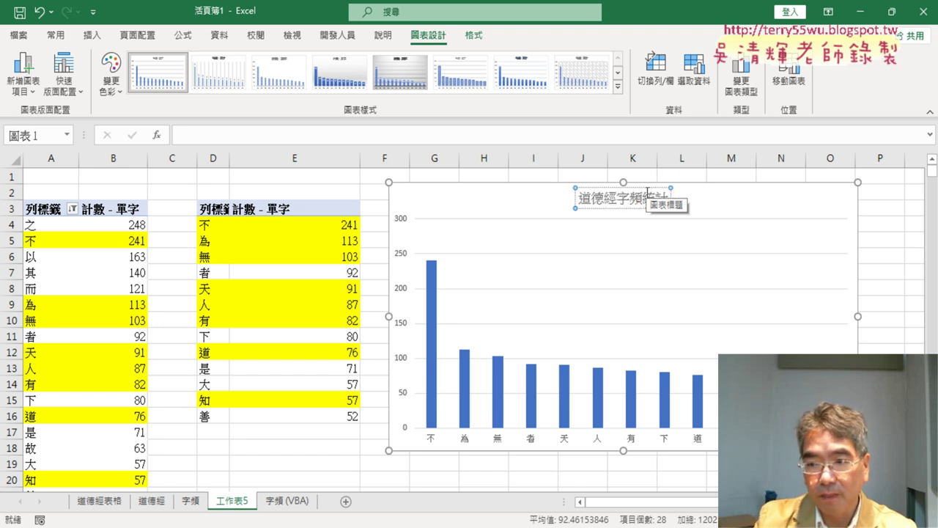
left_click(609, 188)
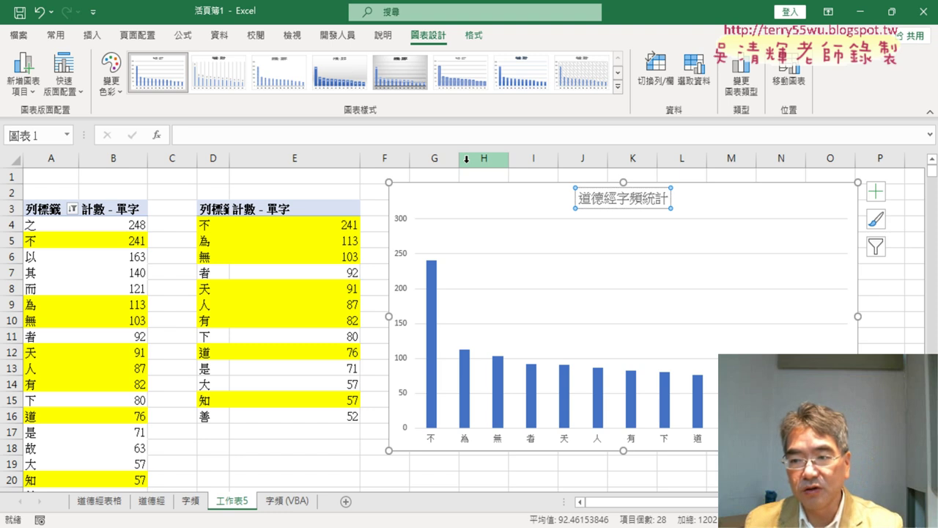
Step: Make the chart title bold at 18 point and copy its text
left_click(56, 35)
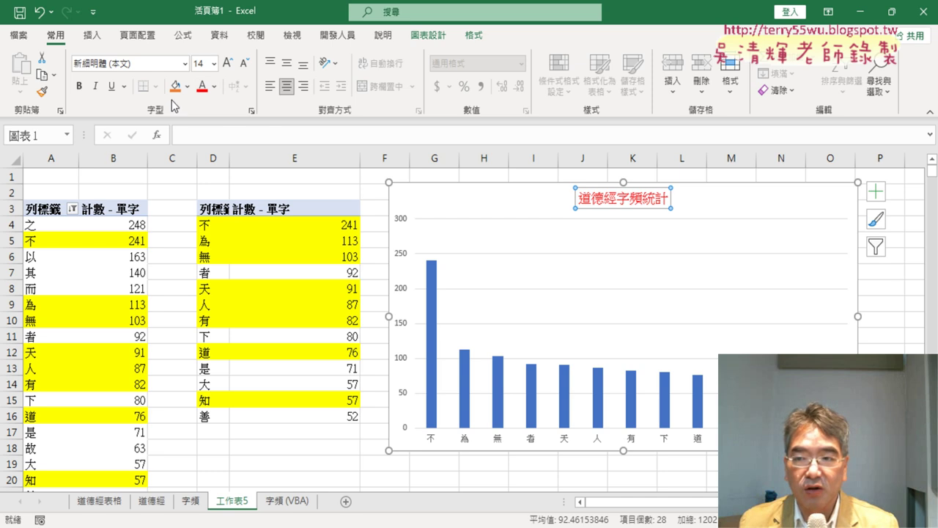
left_click(79, 86)
left_click(213, 63)
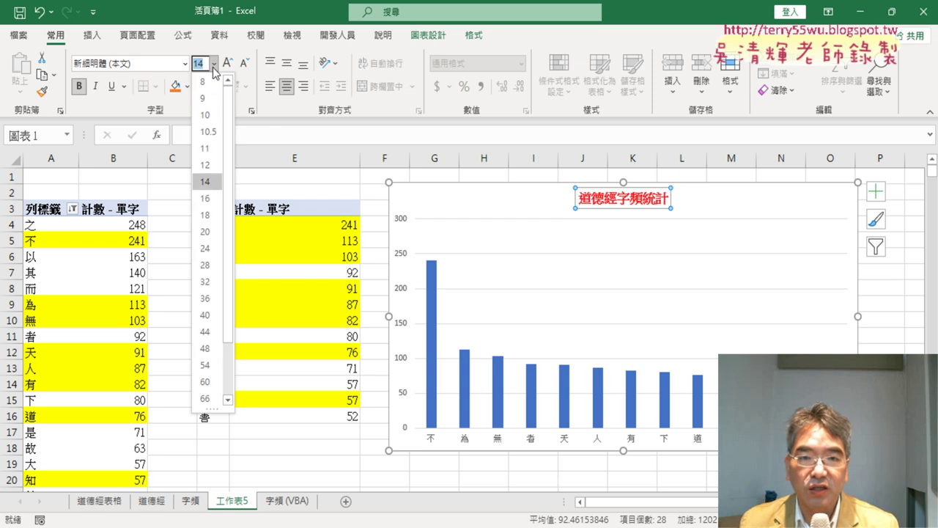
left_click(209, 155)
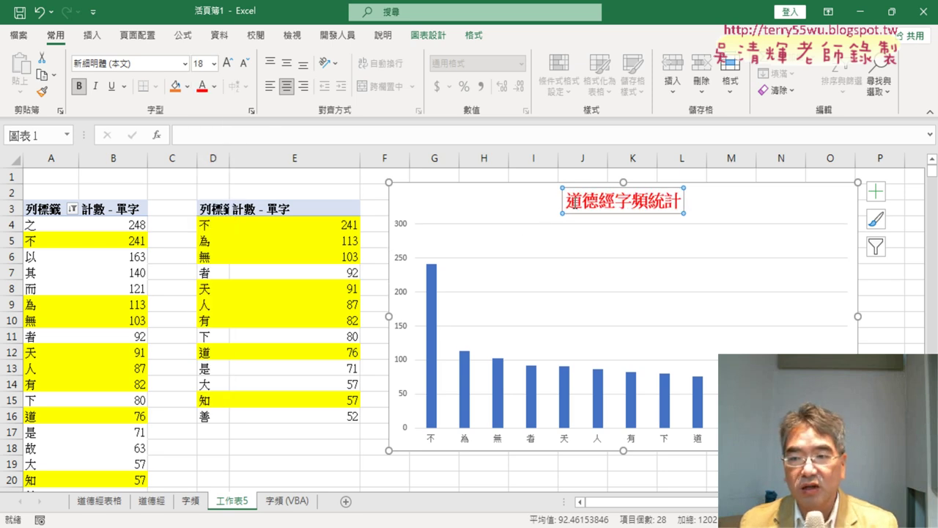
left_click_drag(566, 201, 680, 202)
key("ctrl+c")
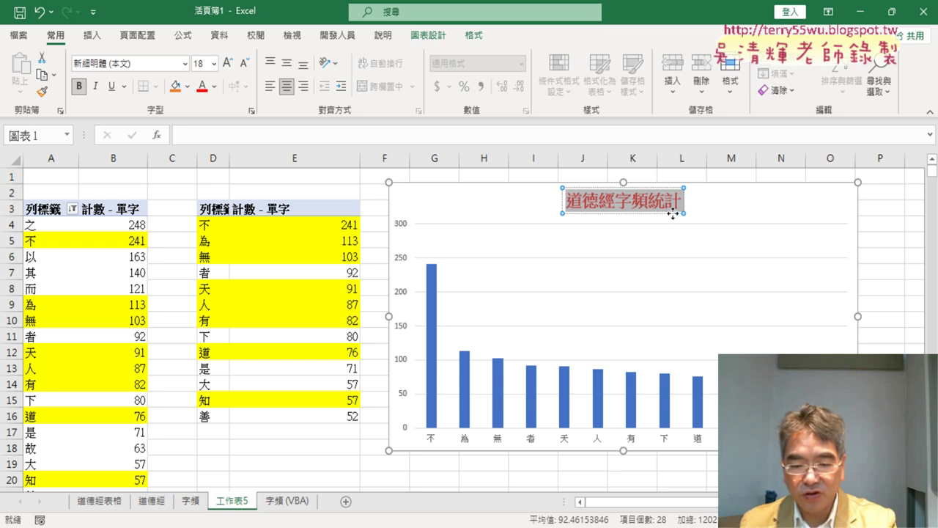
left_click(243, 504)
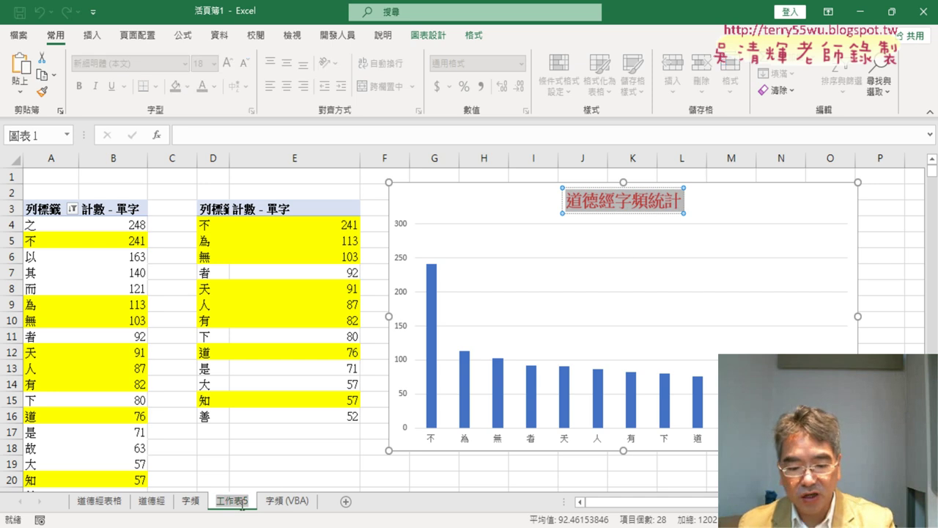
Step: Name the sheet 道德經字頻統計 from the copied title, then switch to the ChatGPT window
key("ctrl+v")
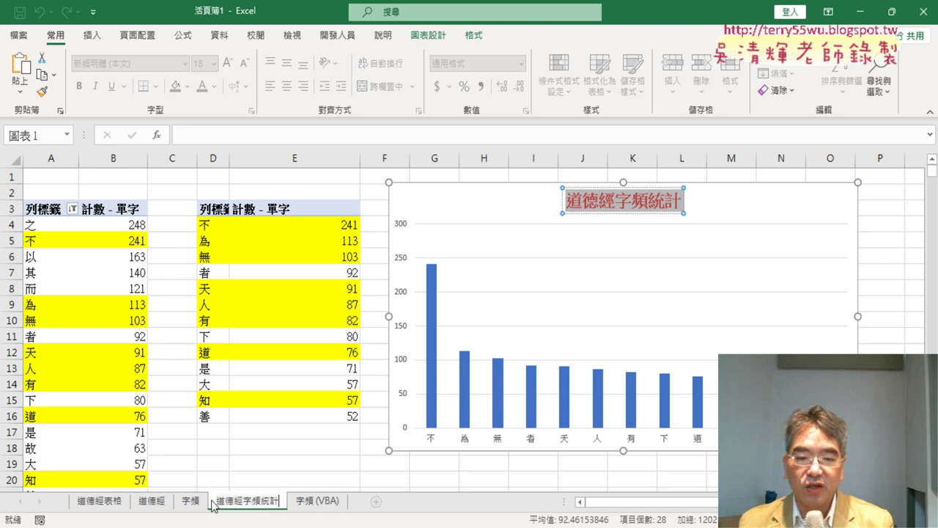
left_click(305, 468)
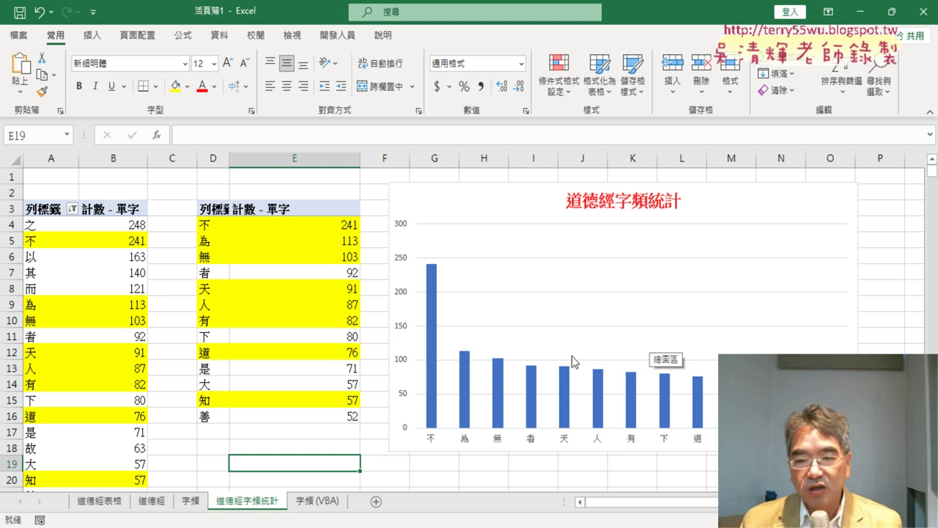
key("alt+Tab")
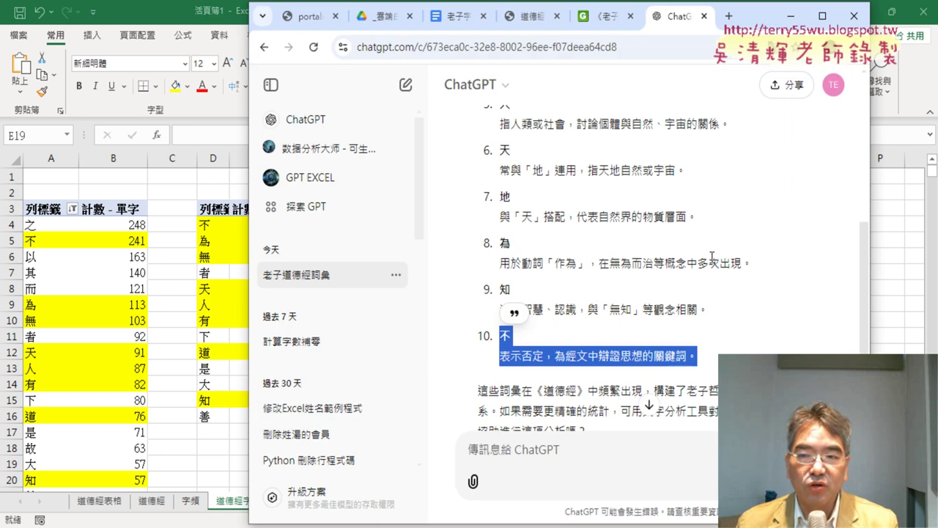
Step: Maximize the ChatGPT window, scroll up through the word list, then minimize it
left_click(726, 265)
left_click(822, 15)
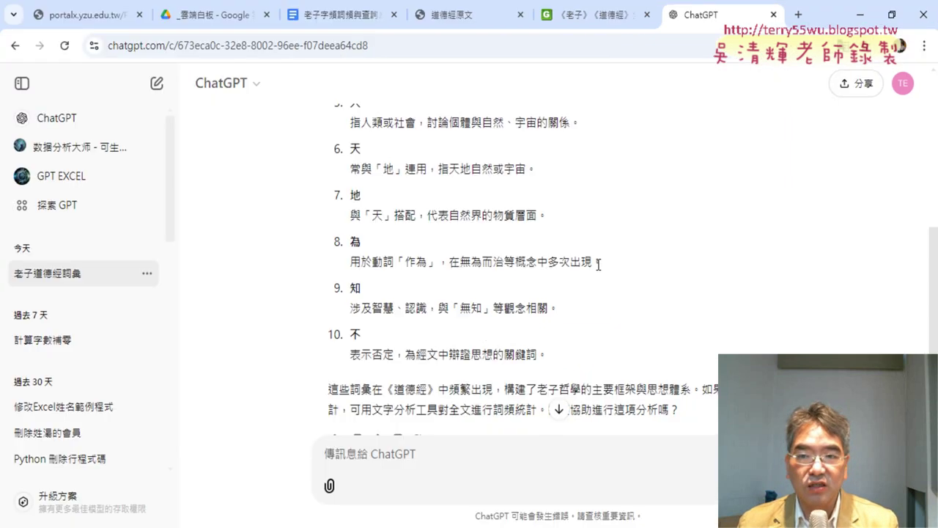
scroll(599, 259, "up", 1)
scroll(590, 268, "up", 2)
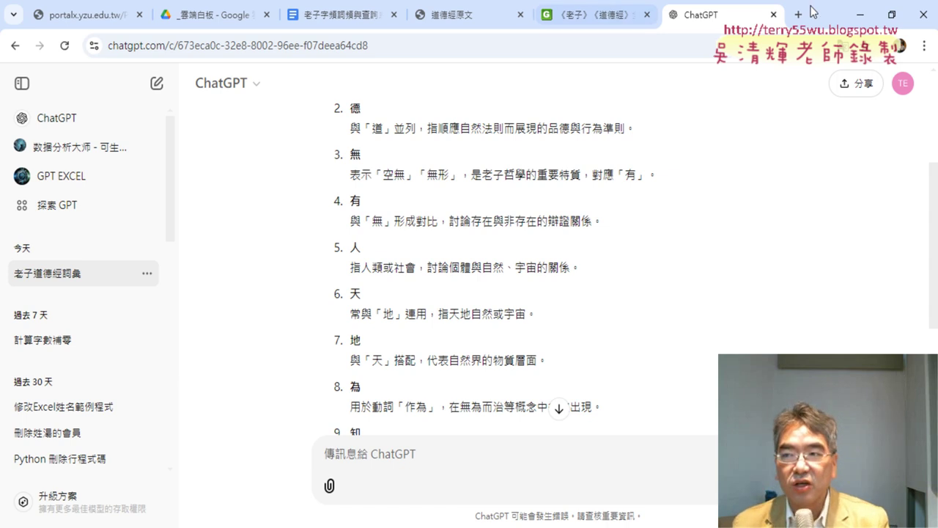
left_click(861, 14)
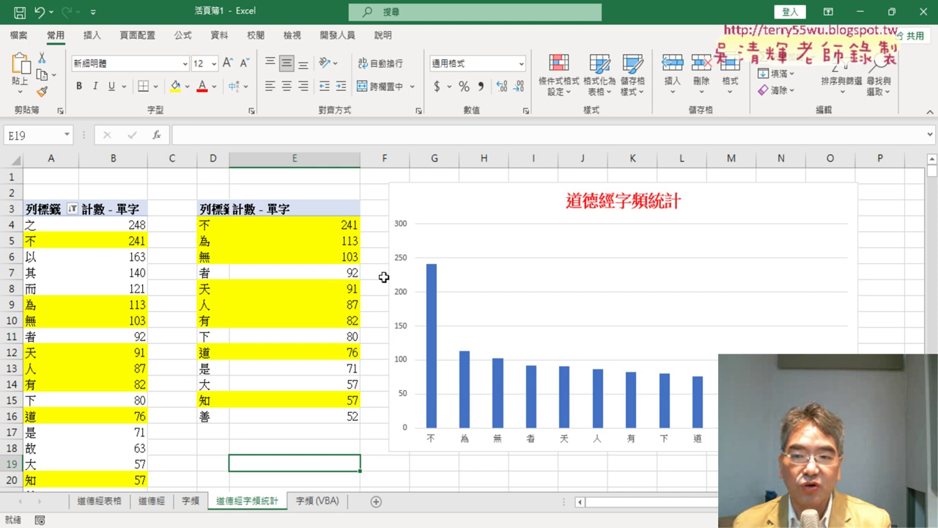